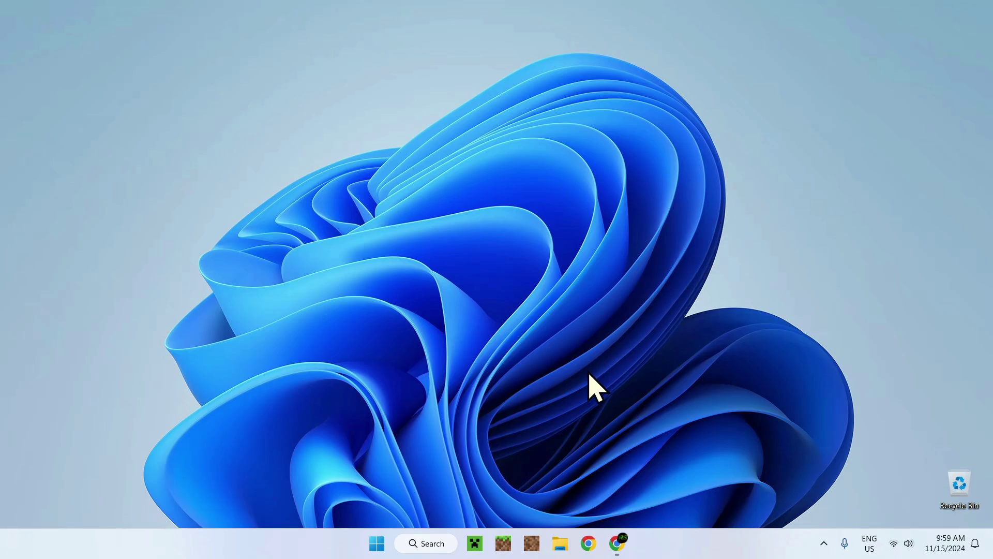
Step: Bring the Chrome window with Modrinth's Servers page to the front
left_click(618, 544)
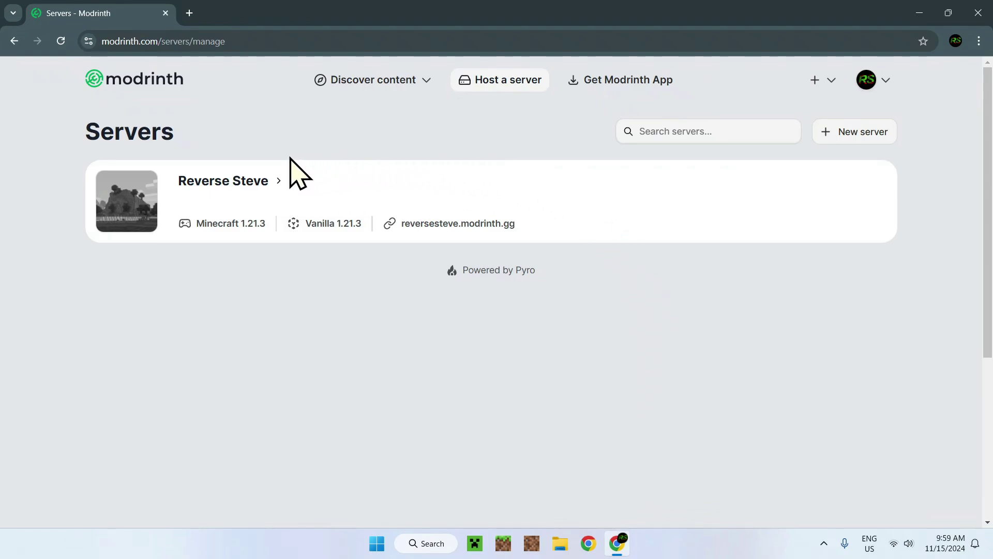
Step: Open the Reverse Steve server's Overview page with its usage stats and console
left_click(236, 189)
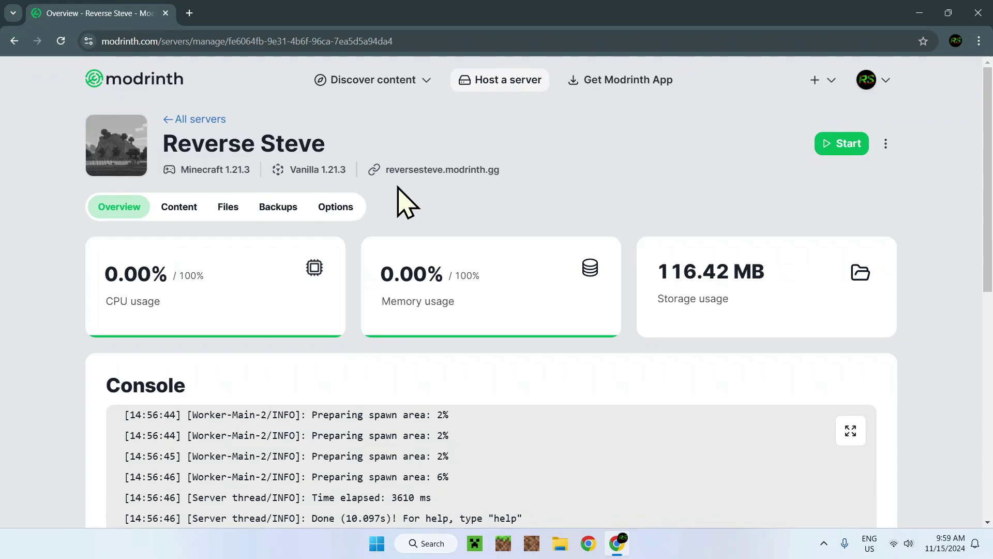
Step: In Reverse Steve's Options > Platform settings, start installing the Fabric mod loader
left_click(336, 207)
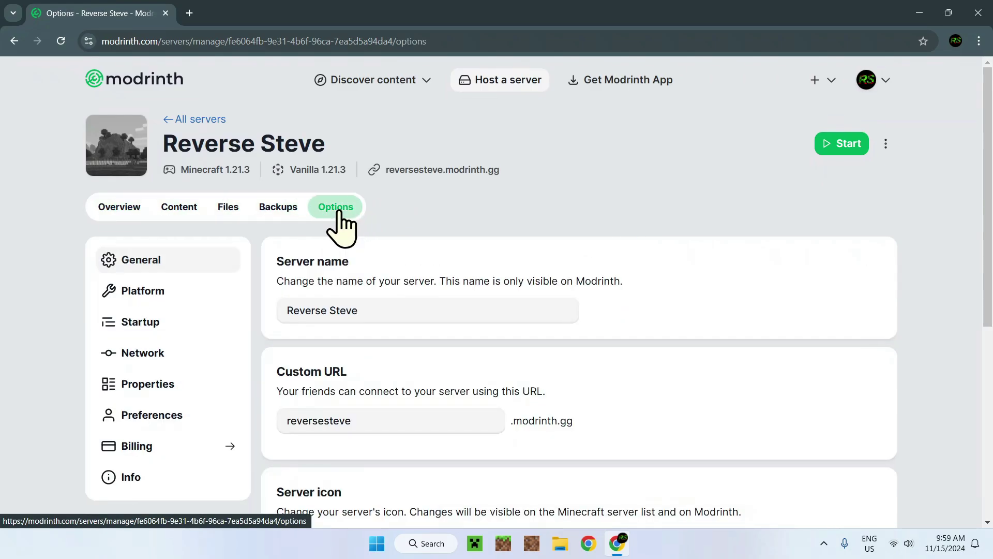
left_click(205, 288)
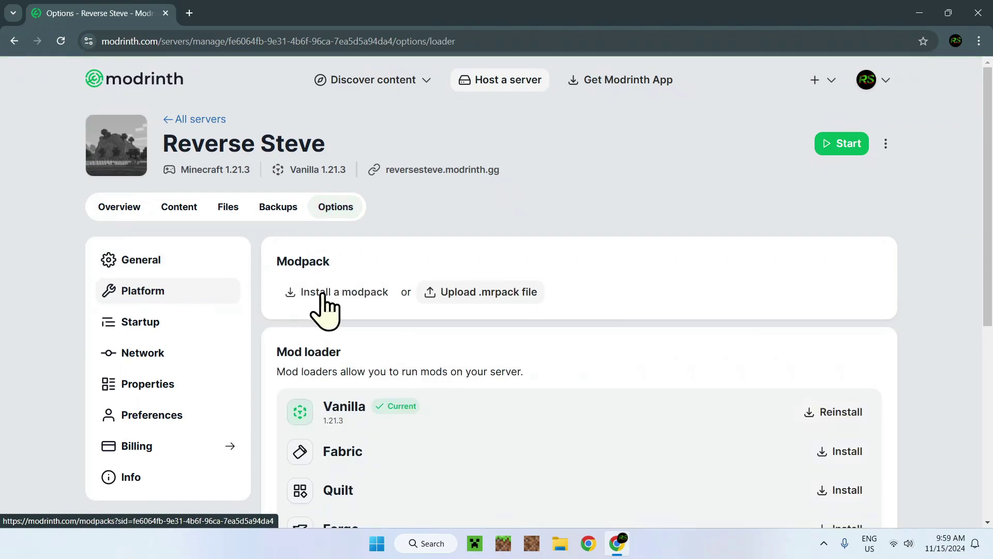
scroll(628, 300, "down", 1)
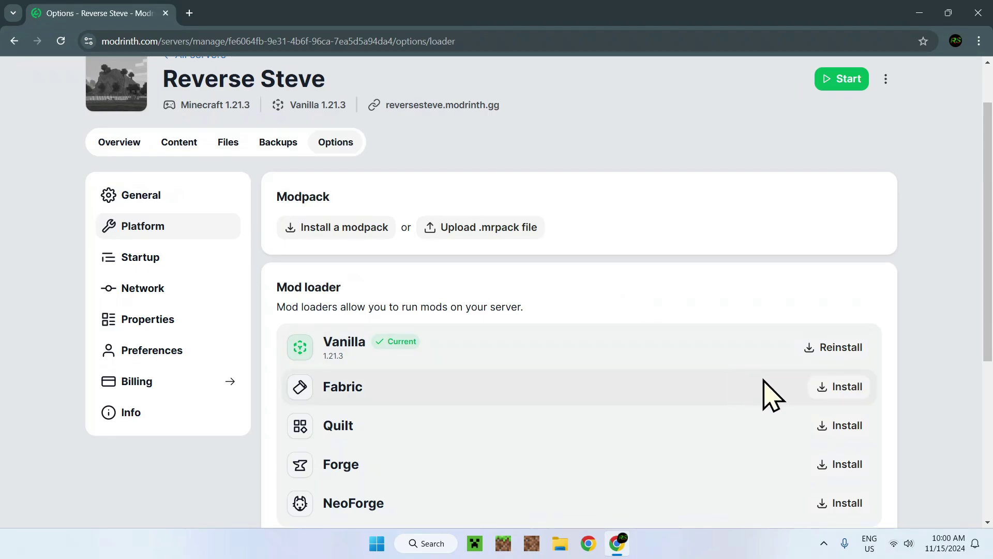
left_click(842, 392)
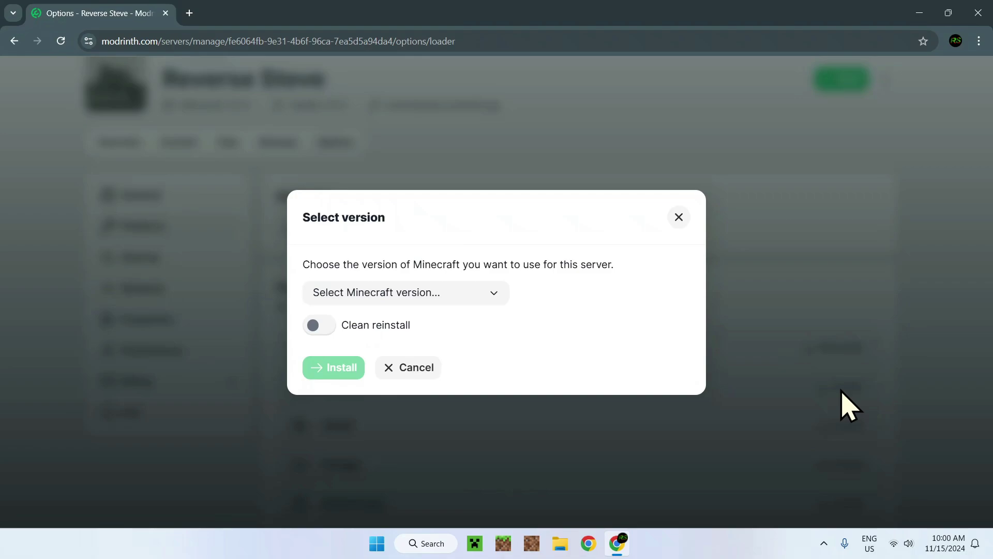
Step: Install Fabric loader 0.16.9 for Minecraft 1.21.3 on the server
left_click(496, 294)
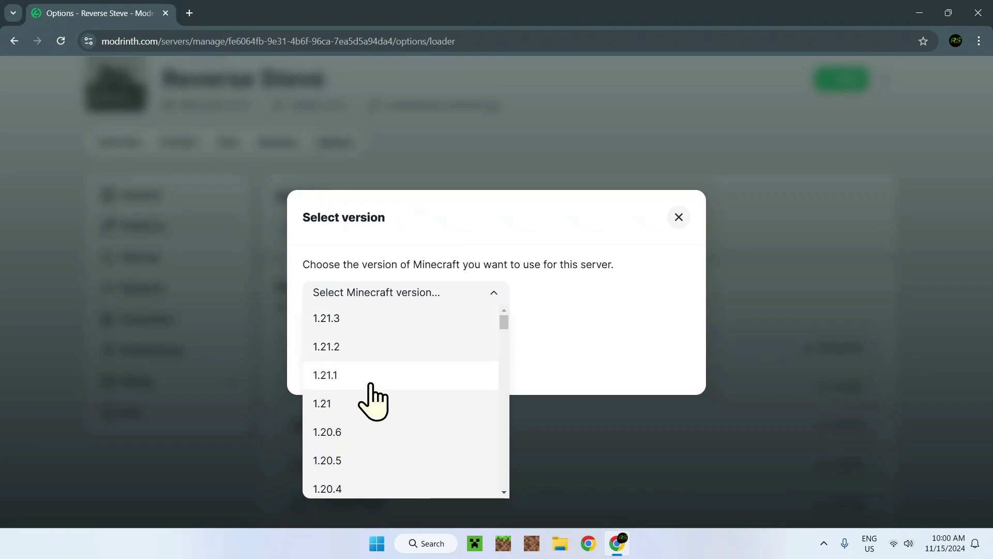
left_click(371, 319)
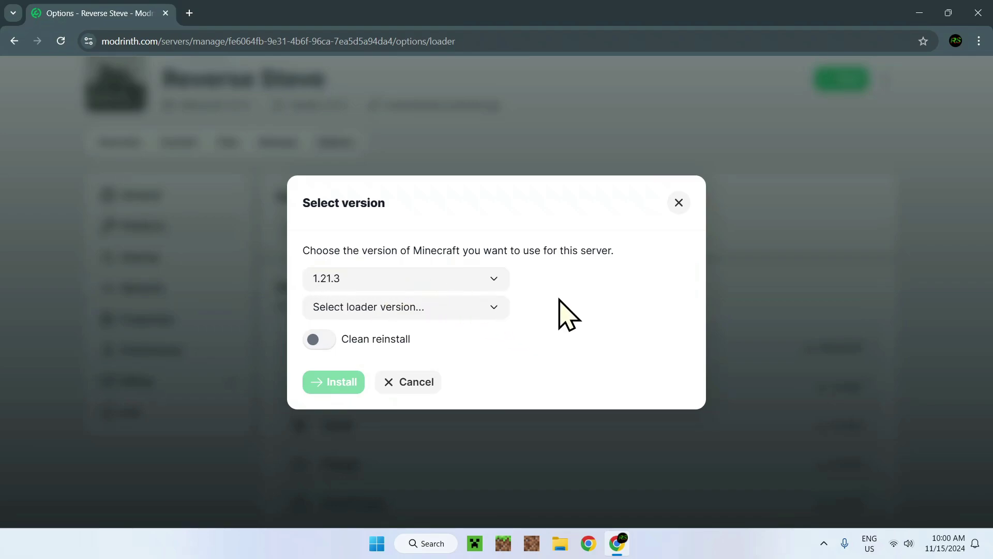
left_click(414, 313)
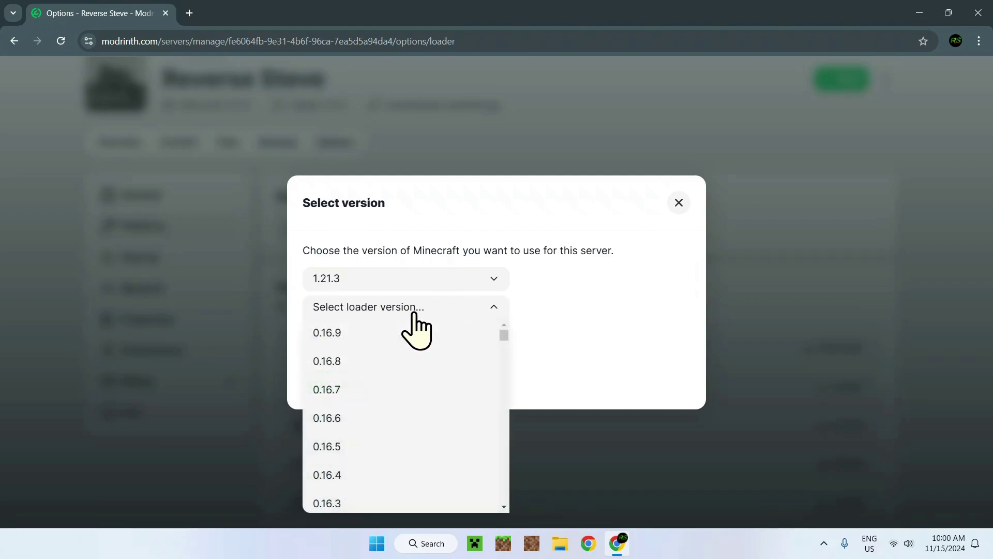
left_click(360, 331)
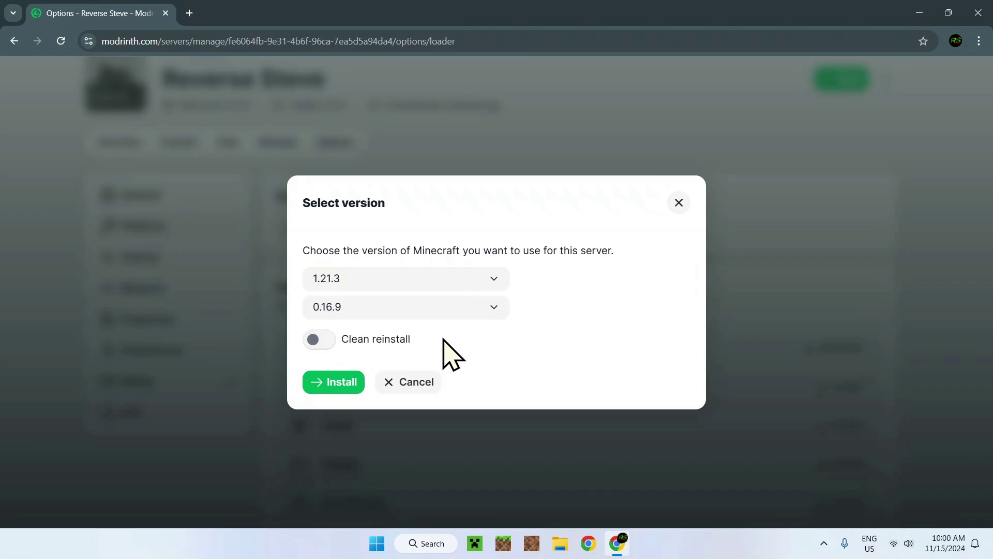
left_click(330, 388)
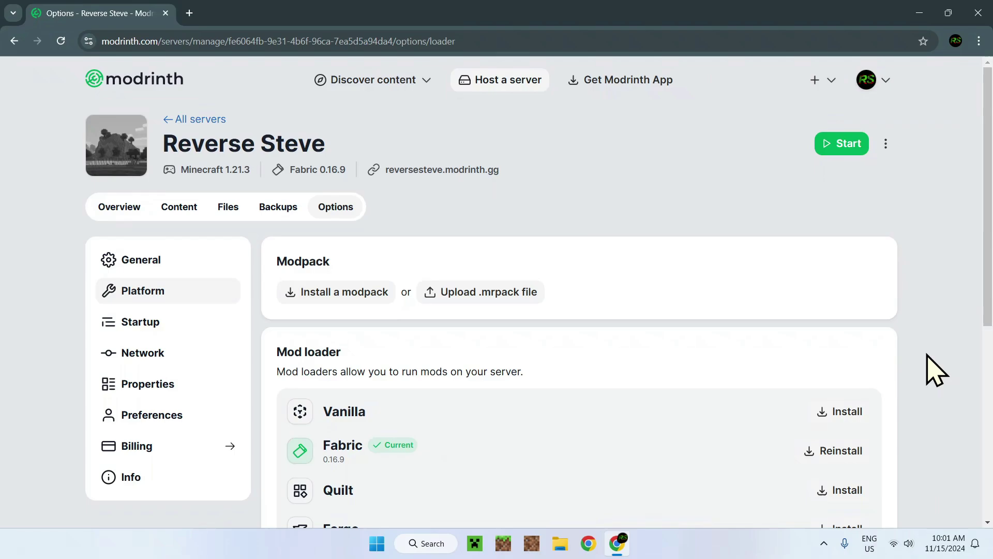
scroll(932, 371, "down", 1)
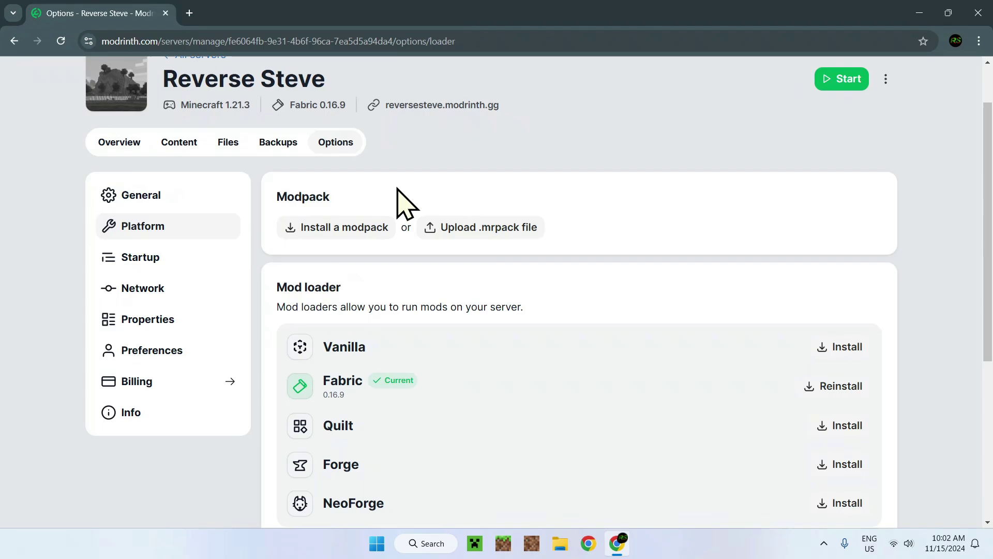
Step: Browse mods to add from the Content tab, with the Environment filter set to Server only
left_click(179, 145)
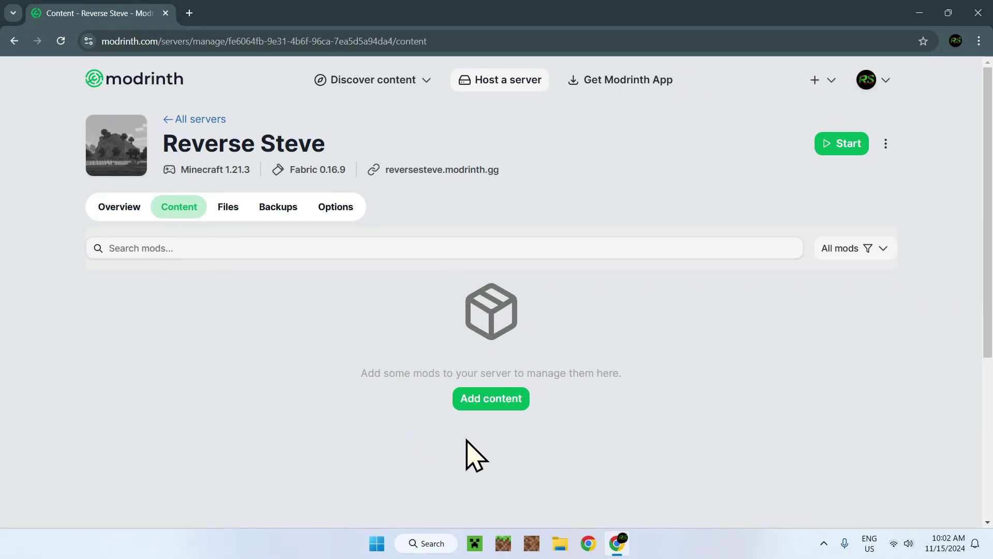
left_click(496, 409)
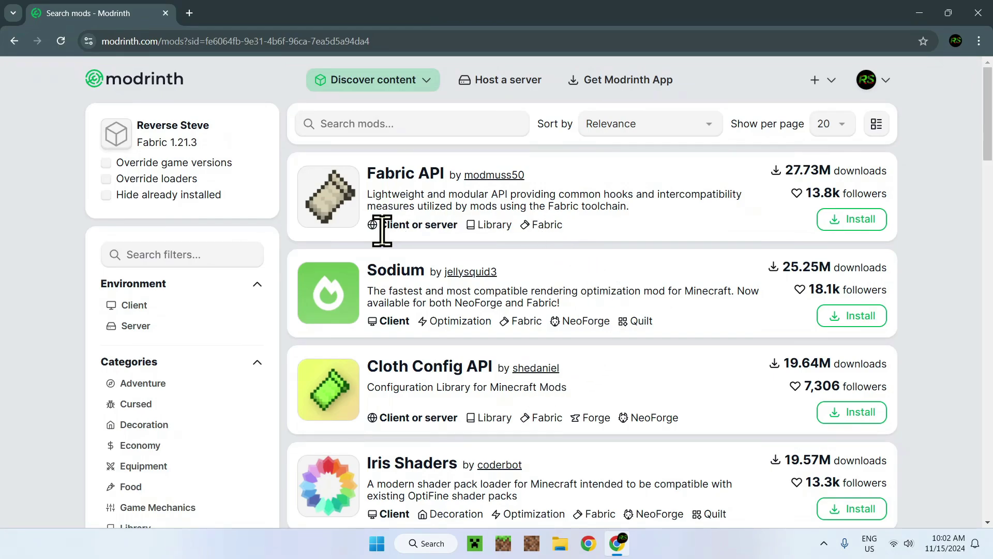
left_click(156, 325)
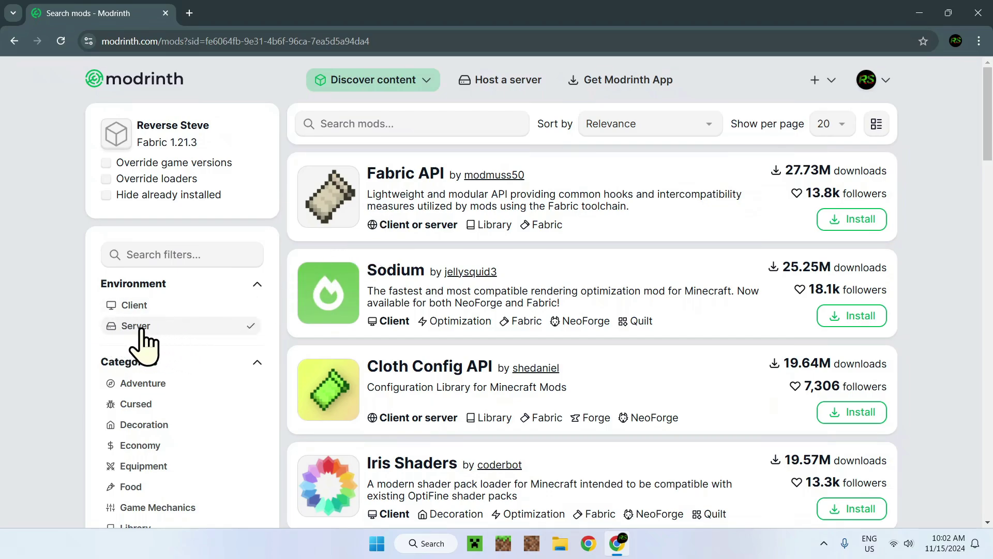
left_click(147, 307)
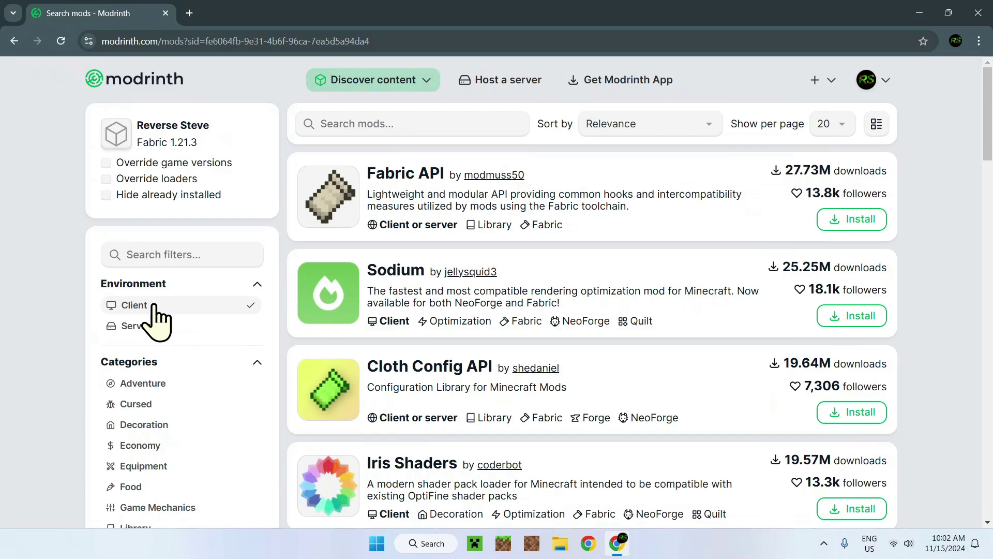
left_click(154, 326)
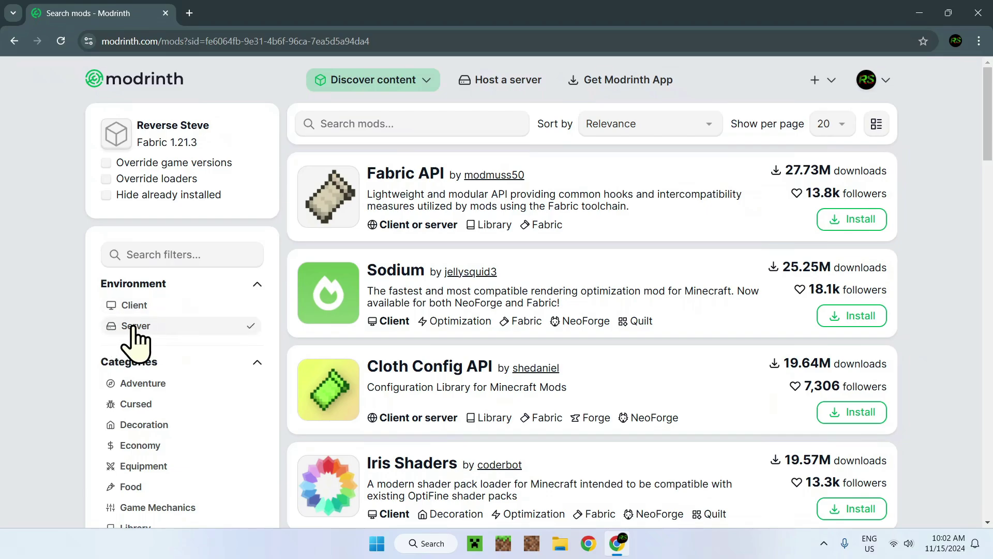
left_click(251, 325)
left_click(143, 309)
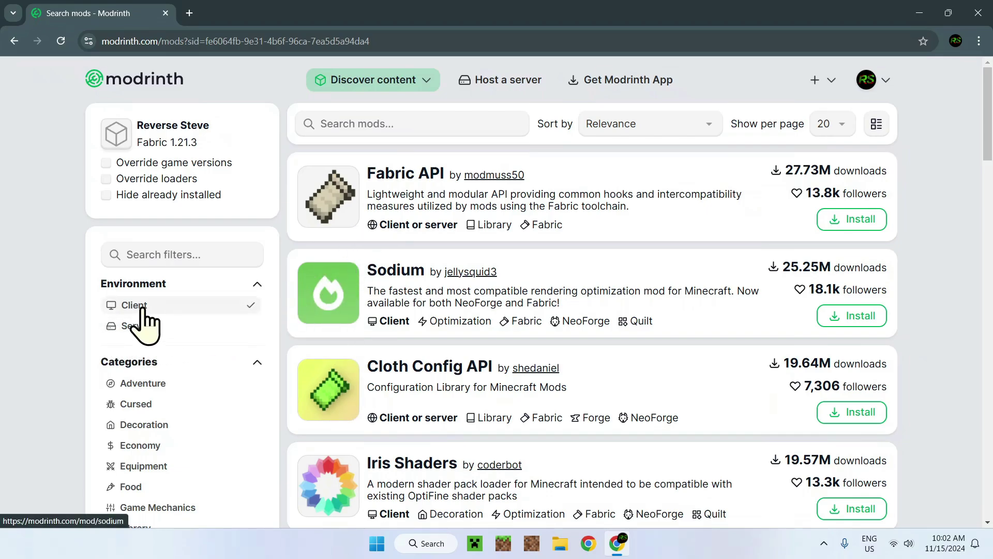
left_click(143, 309)
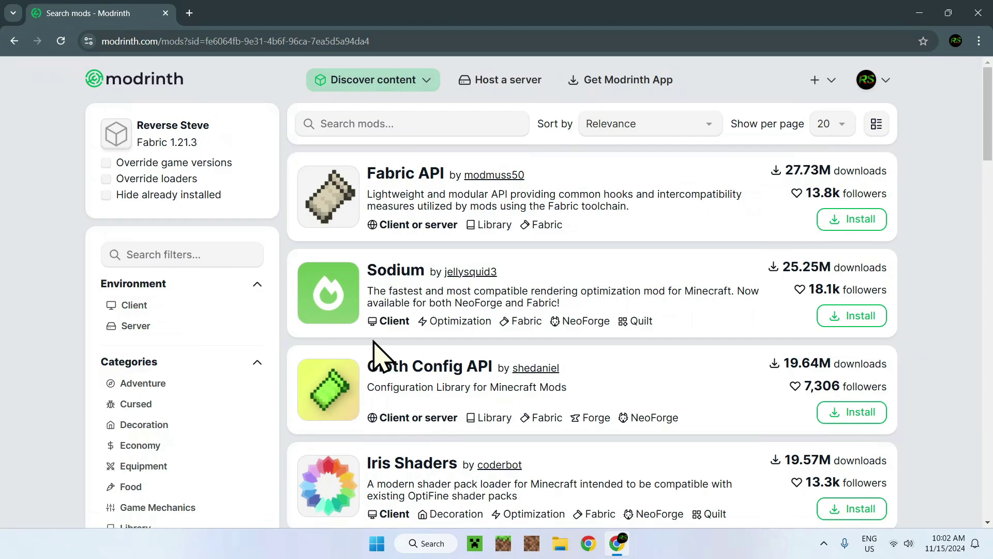
left_click(174, 327)
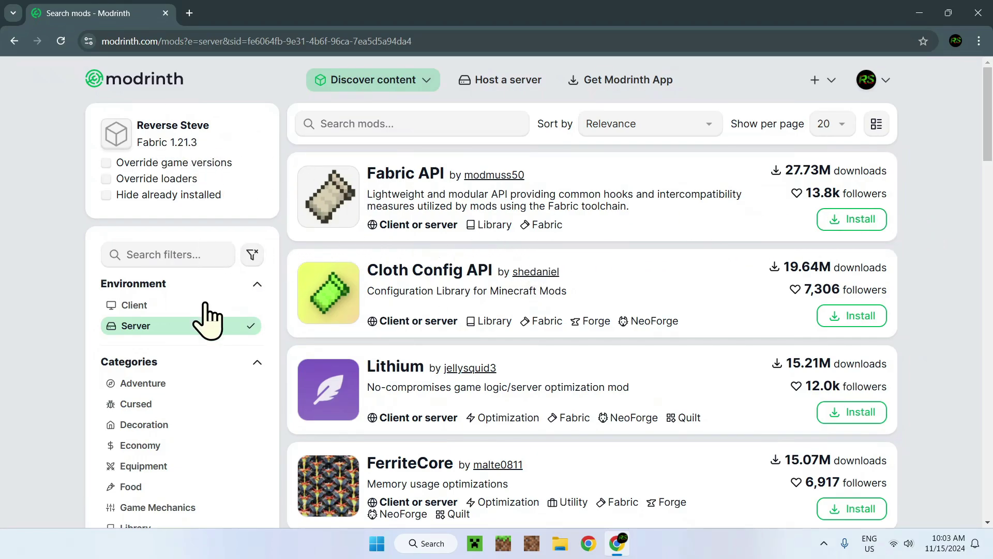
Step: Go to page 2 of the server mod results and find FallingTree
scroll(204, 404, "down", 2)
scroll(202, 406, "down", 2)
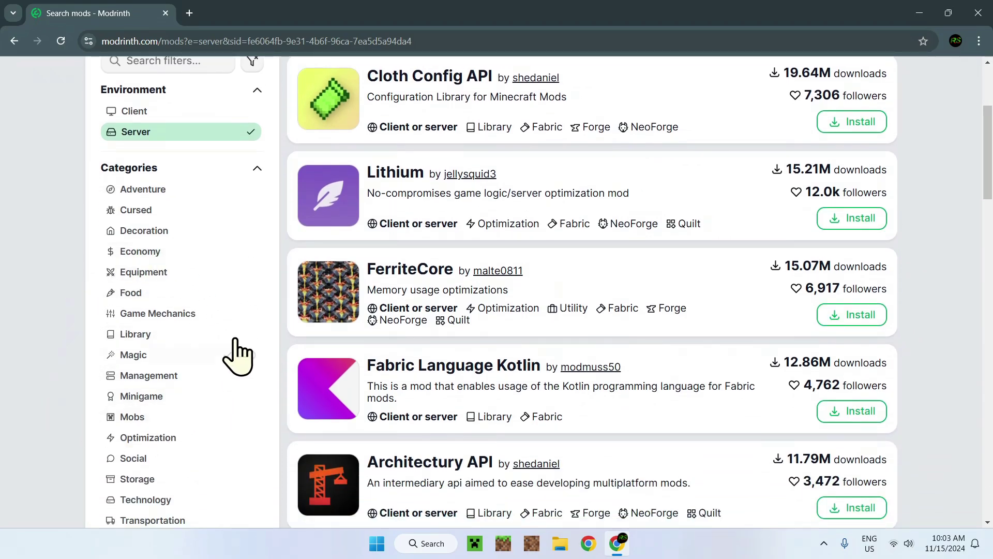
scroll(236, 350, "up", 4)
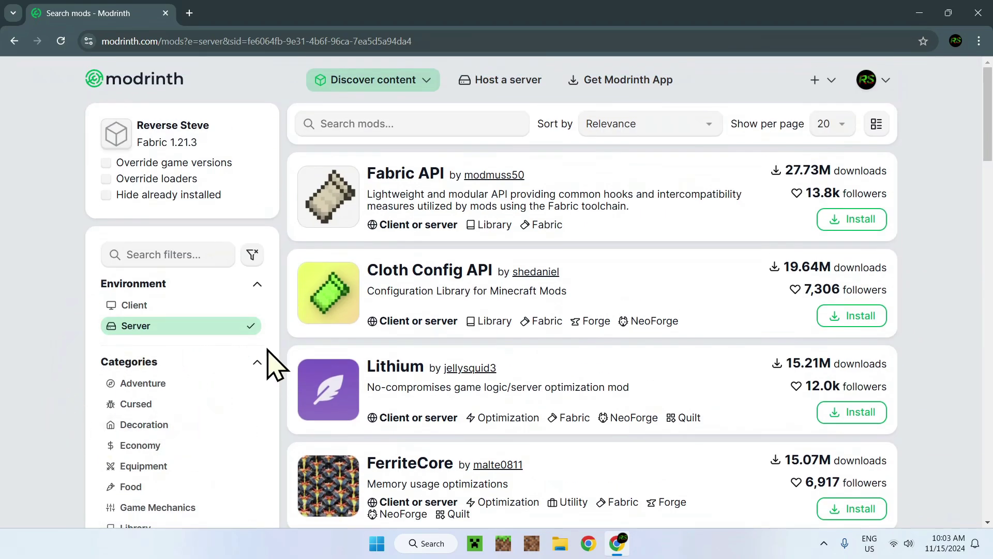
scroll(934, 272, "down", 4)
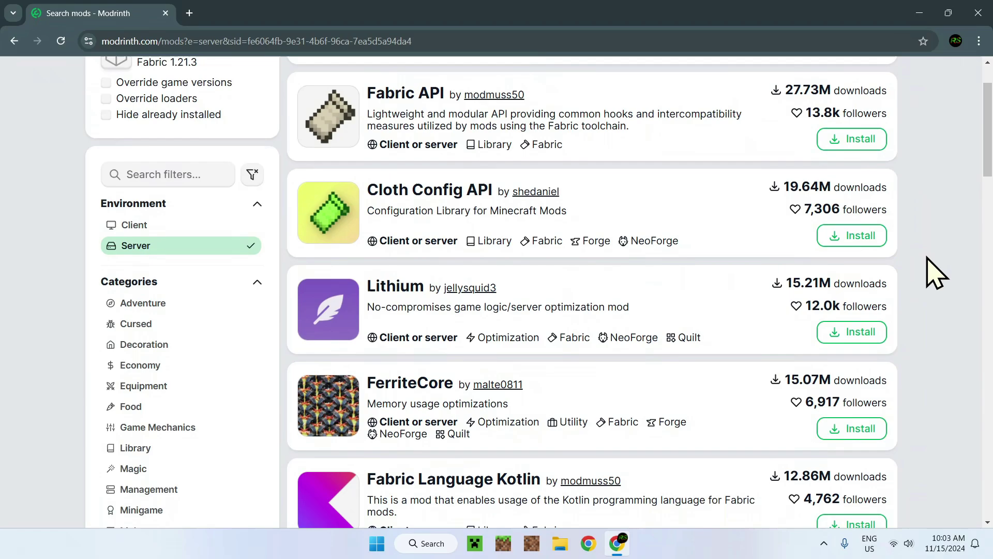
scroll(934, 272, "down", 12)
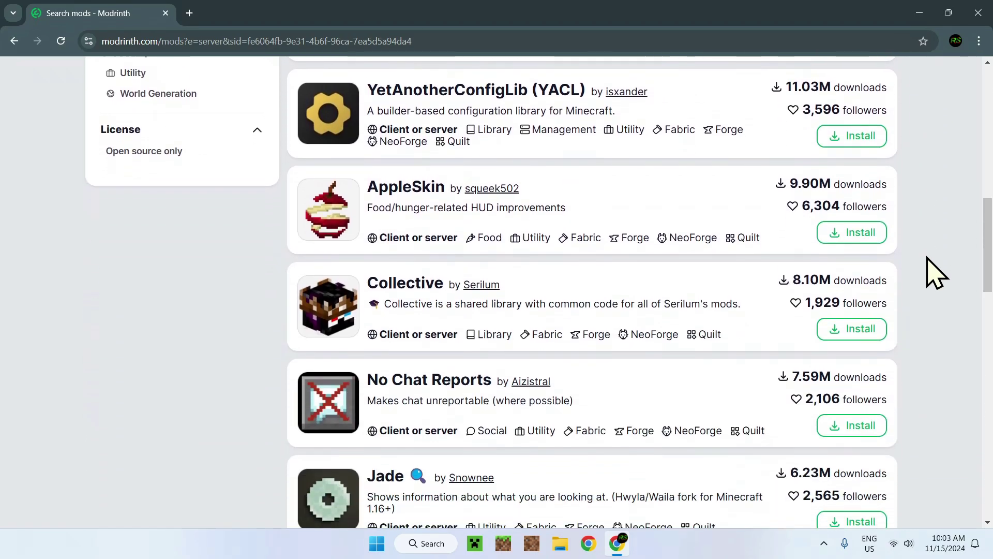
scroll(934, 271, "down", 11)
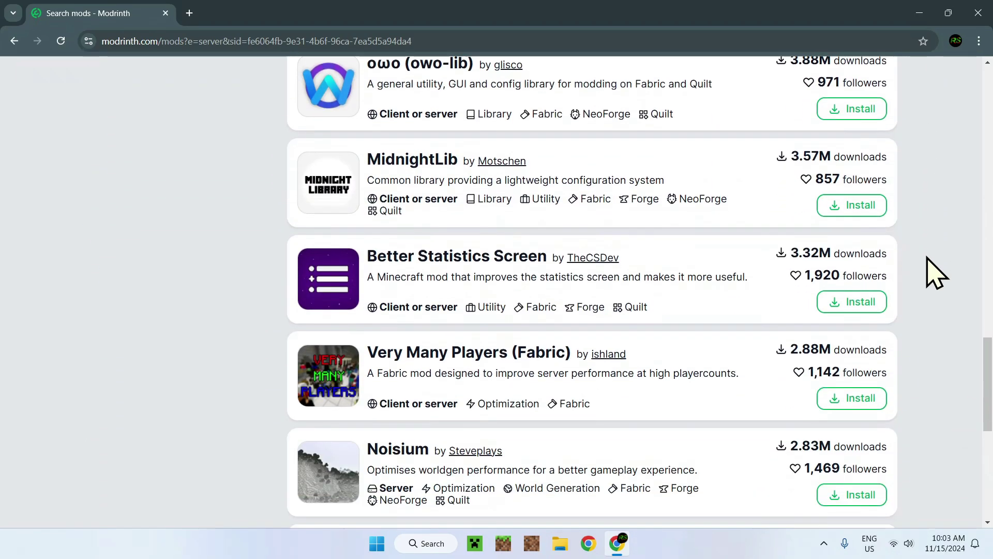
scroll(933, 271, "down", 4)
left_click(821, 443)
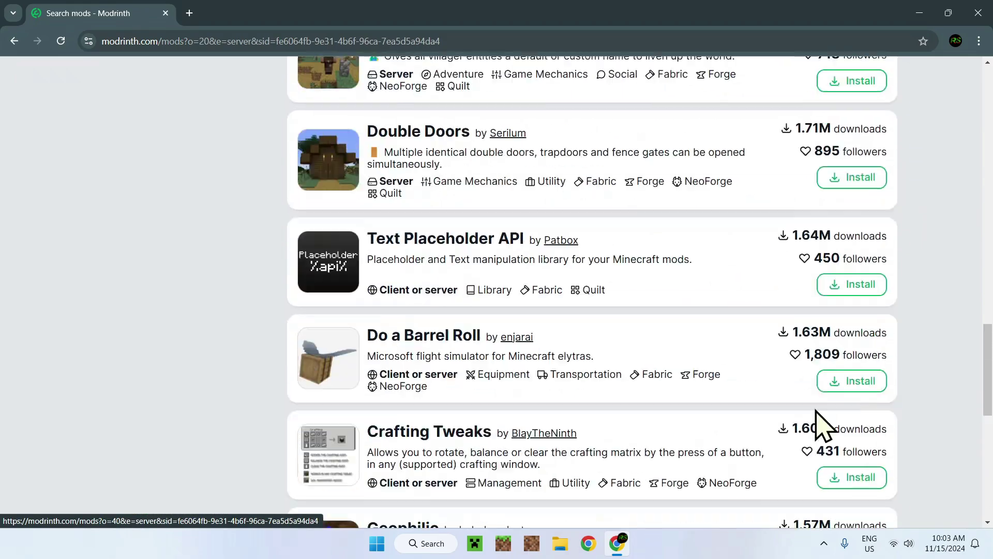
scroll(822, 363, "down", 9)
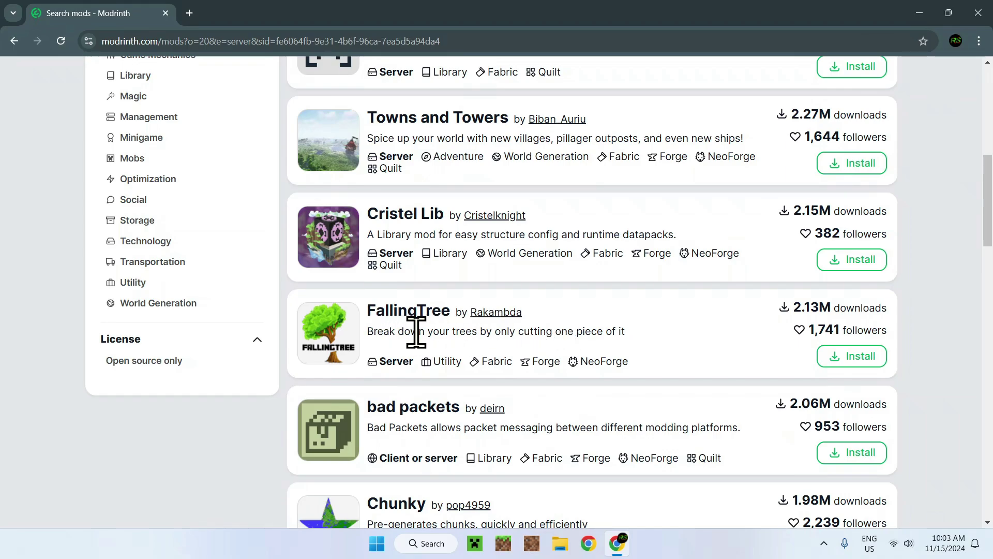
Step: Install FallingTree, then install Fabric API from page 1 of the results
left_click(852, 358)
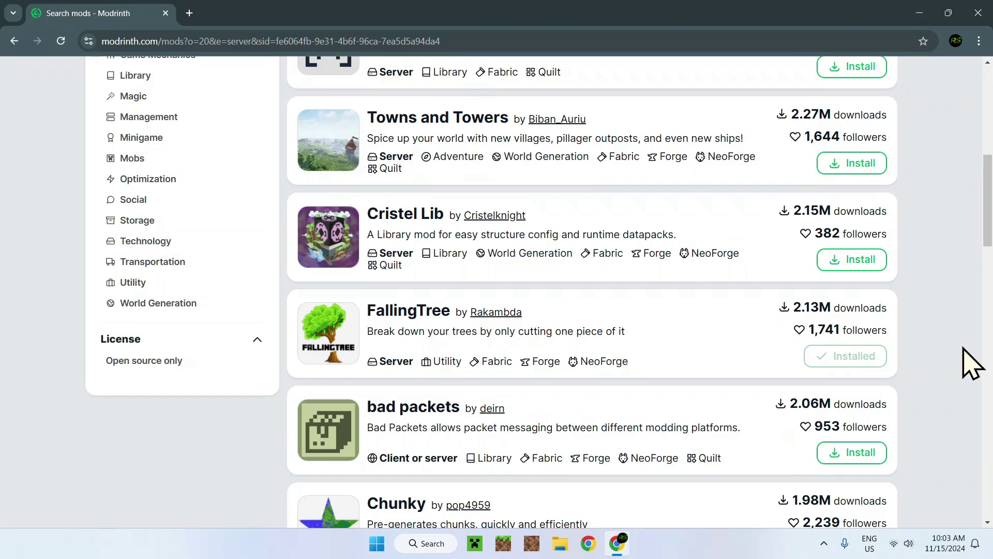
scroll(963, 362, "up", 9)
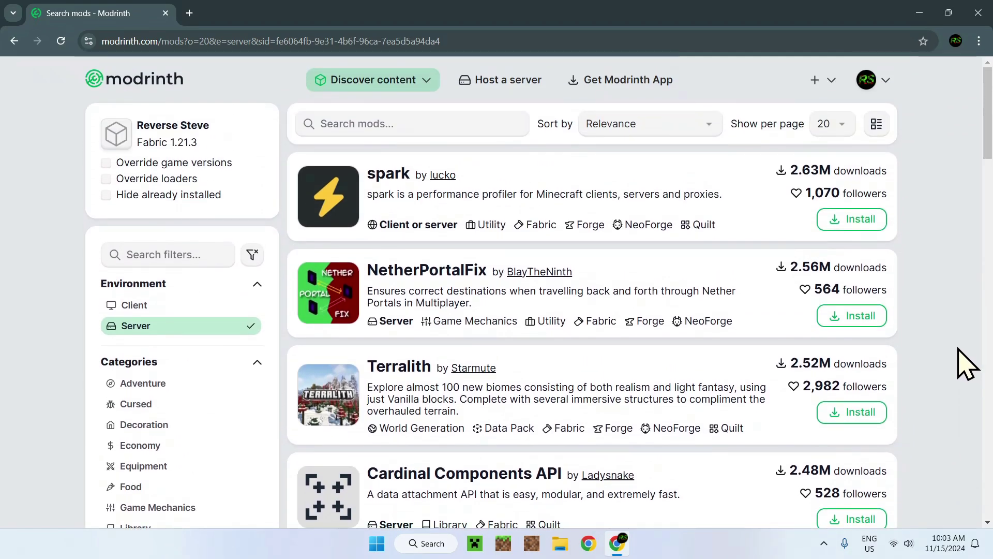
scroll(951, 364, "down", 20)
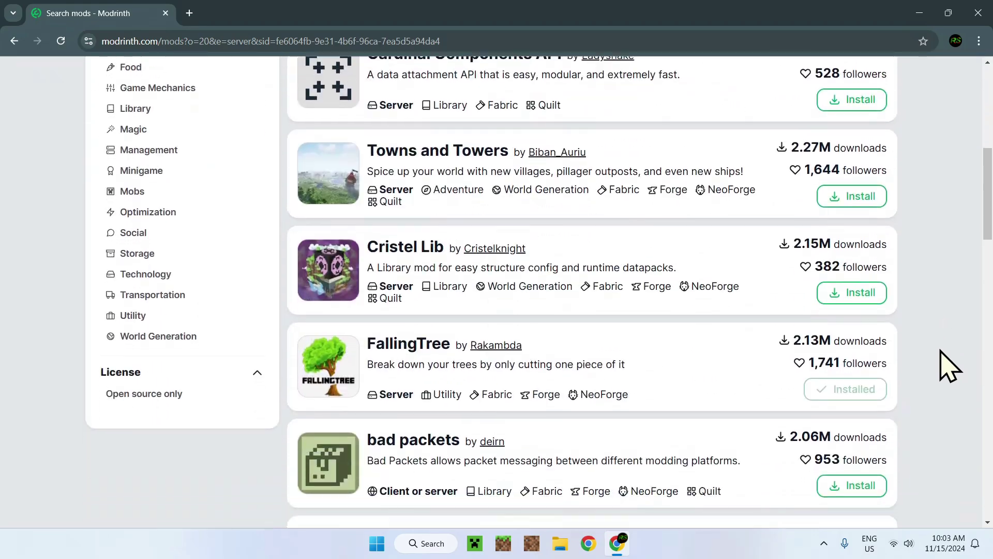
scroll(931, 377, "down", 10)
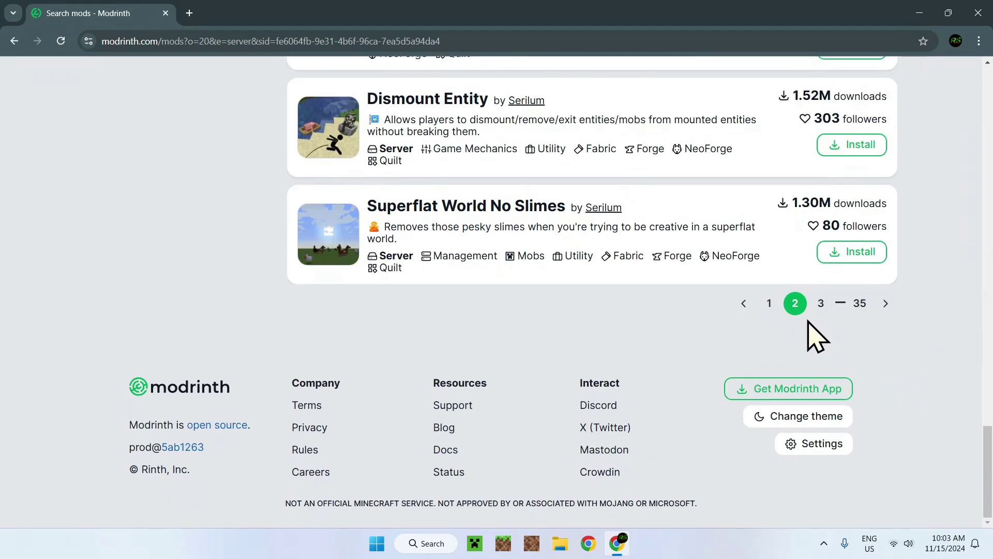
left_click(771, 307)
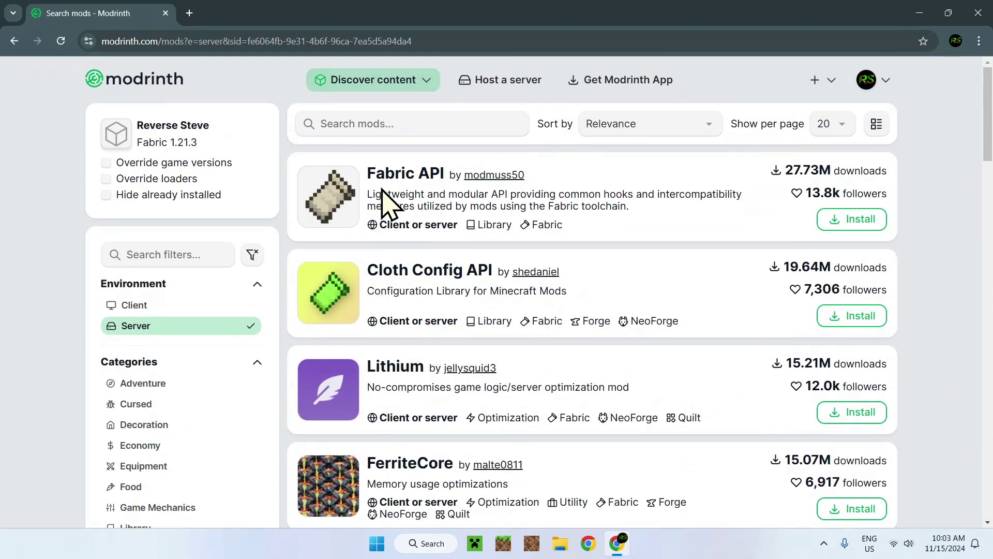
left_click(849, 222)
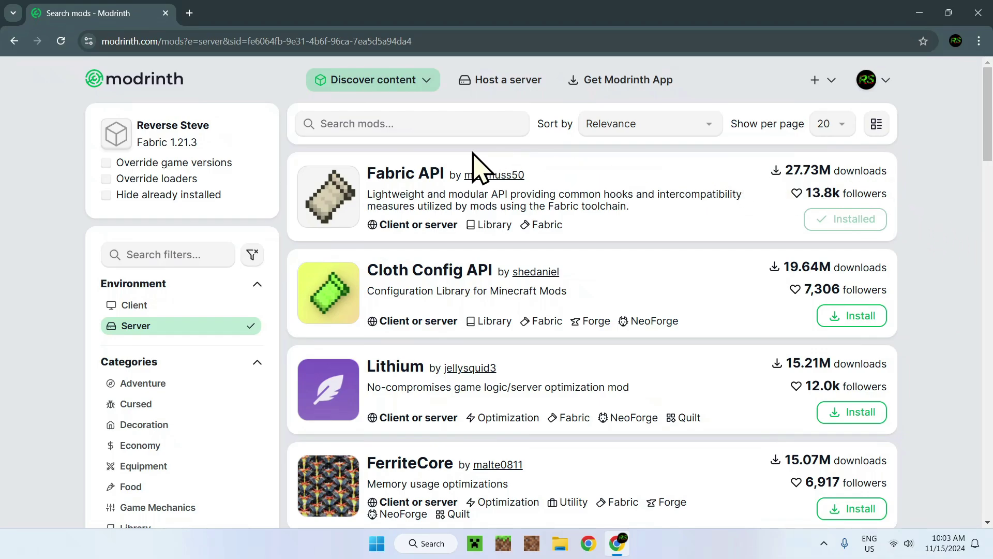
Step: Toggle Fabric API off and back on in the server's installed content
left_click(158, 129)
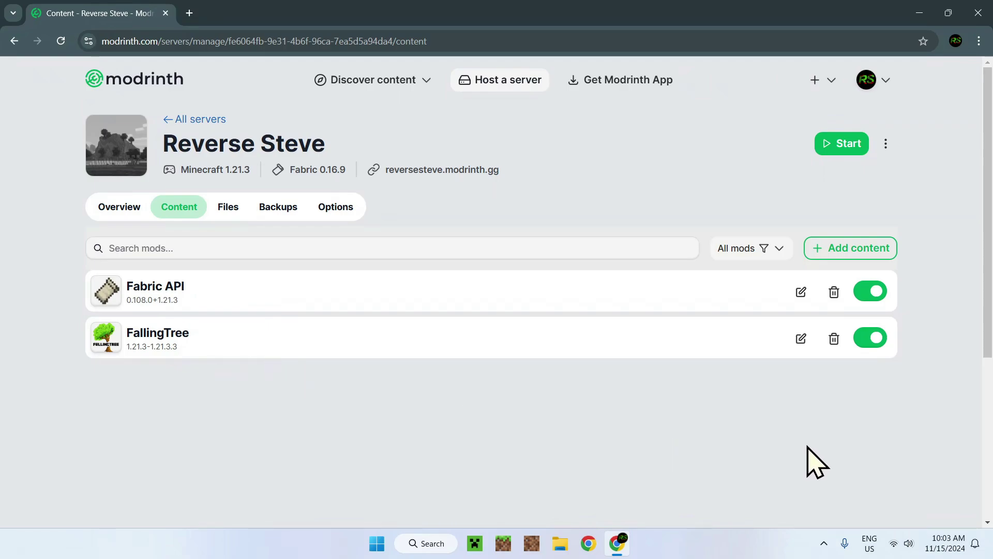
left_click(877, 294)
left_click(877, 294)
Step: Start the Reverse Steve server and watch its console on the Overview page
left_click(829, 155)
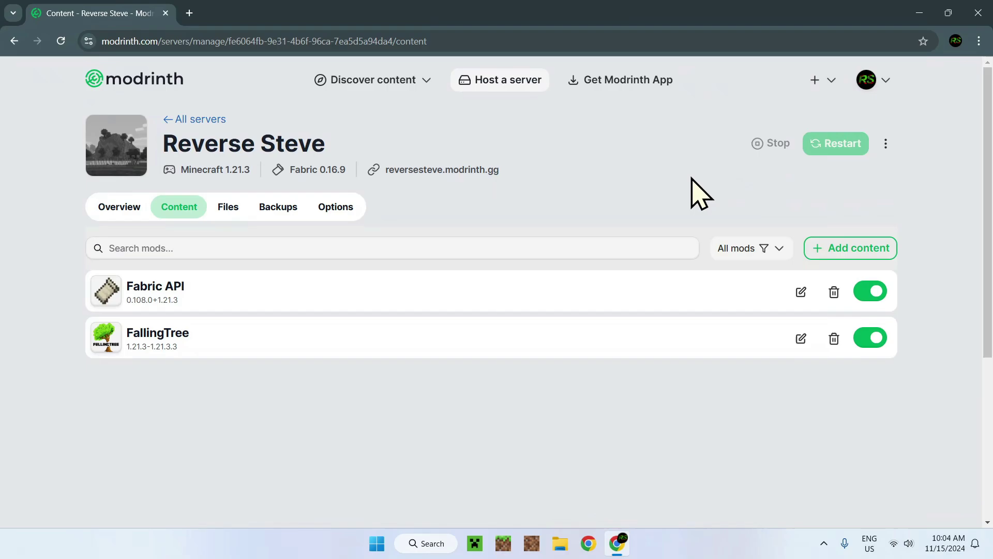
left_click(116, 210)
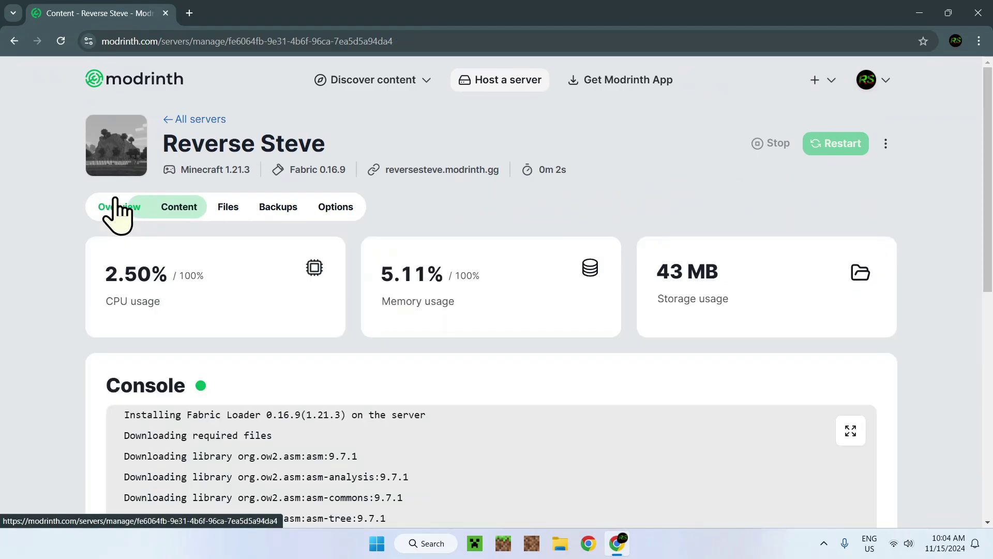
scroll(30, 229, "down", 4)
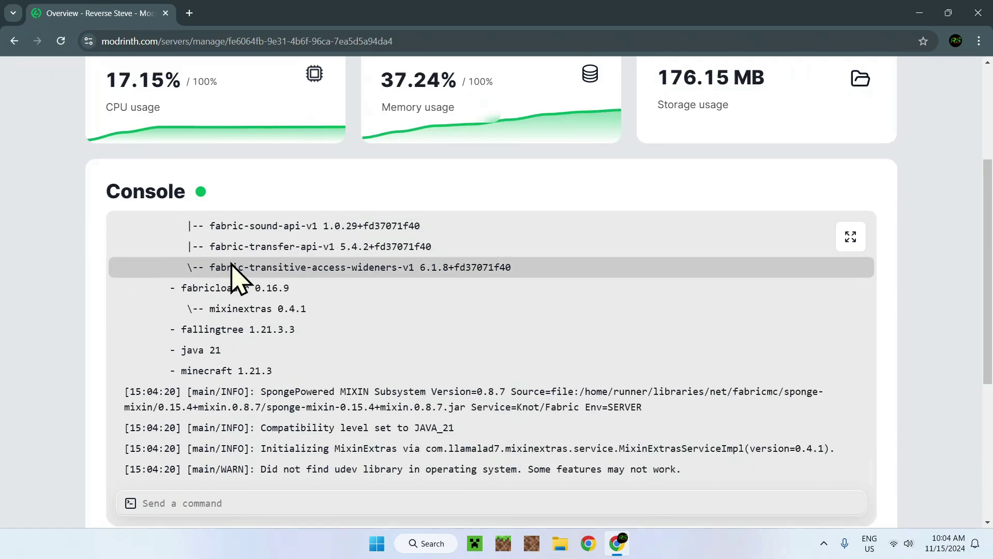
Step: Launch the Latest release 1.21.3 installation from the Minecraft Launcher
left_click(473, 542)
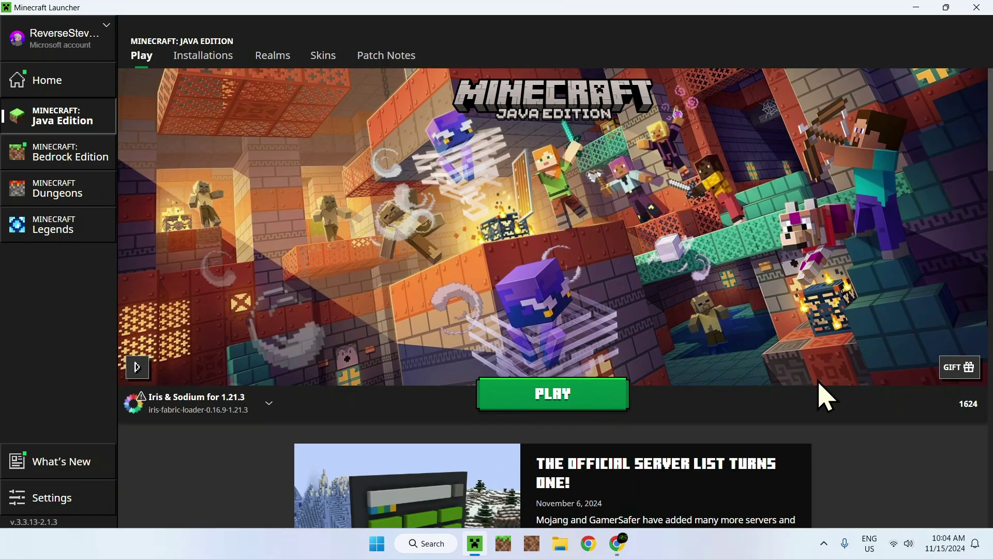
left_click(230, 409)
left_click(182, 360)
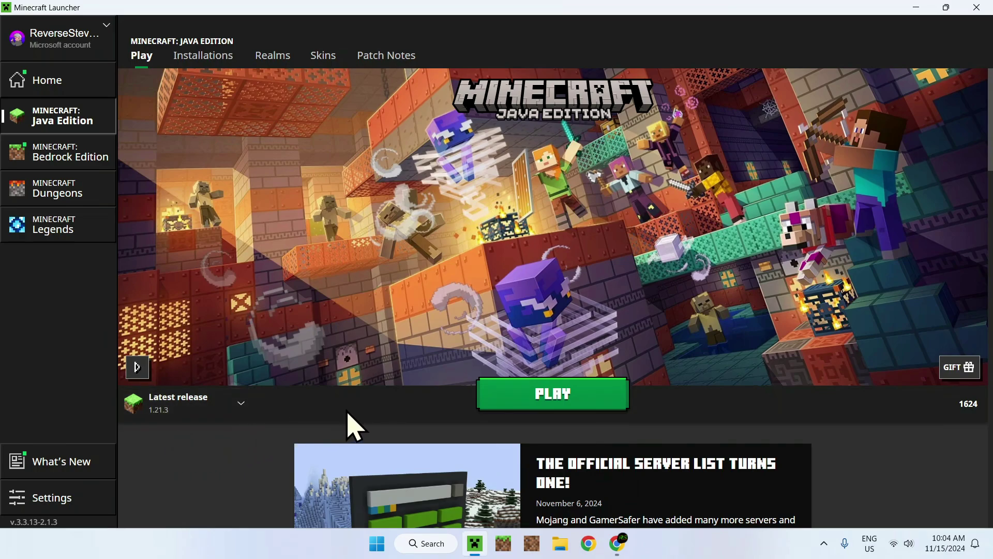
left_click(552, 408)
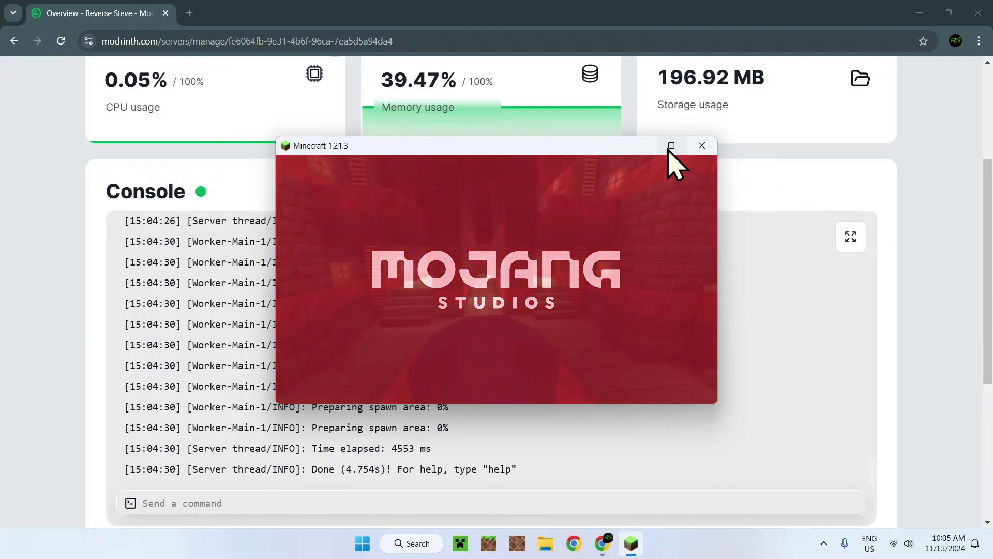
Step: Maximize Minecraft, open Multiplayer, then return to Modrinth's overview showing reversesteve.modrinth.gg
left_click(671, 146)
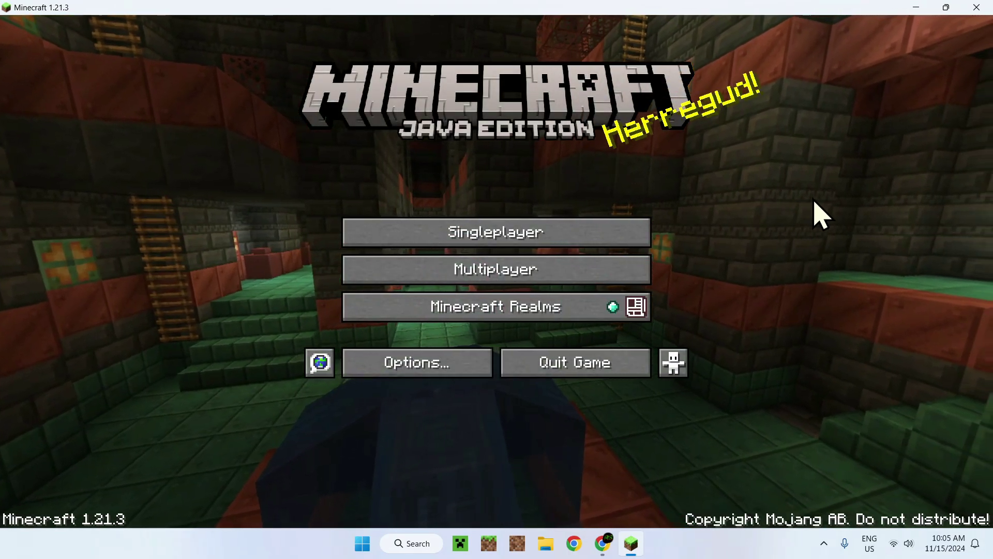
left_click(575, 271)
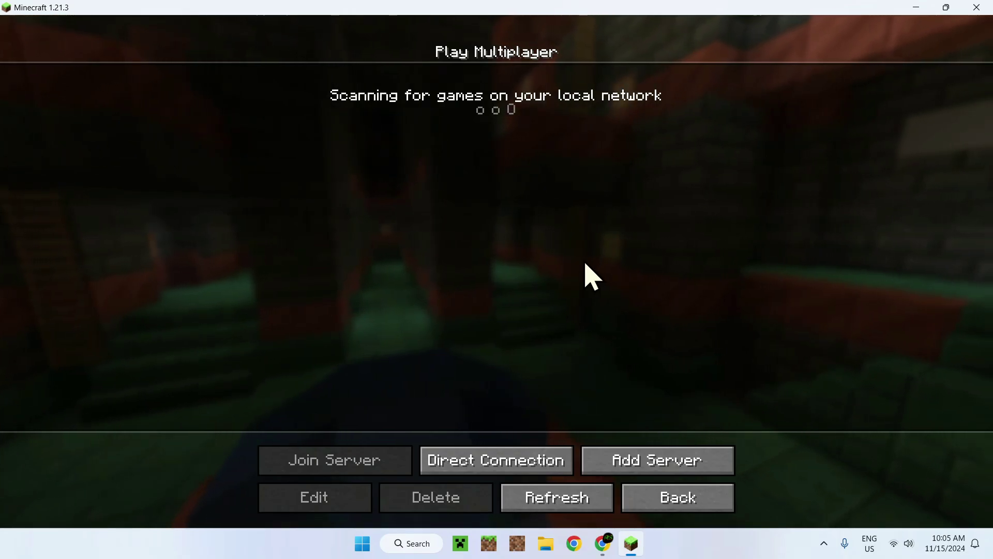
left_click(611, 542)
scroll(940, 371, "up", 4)
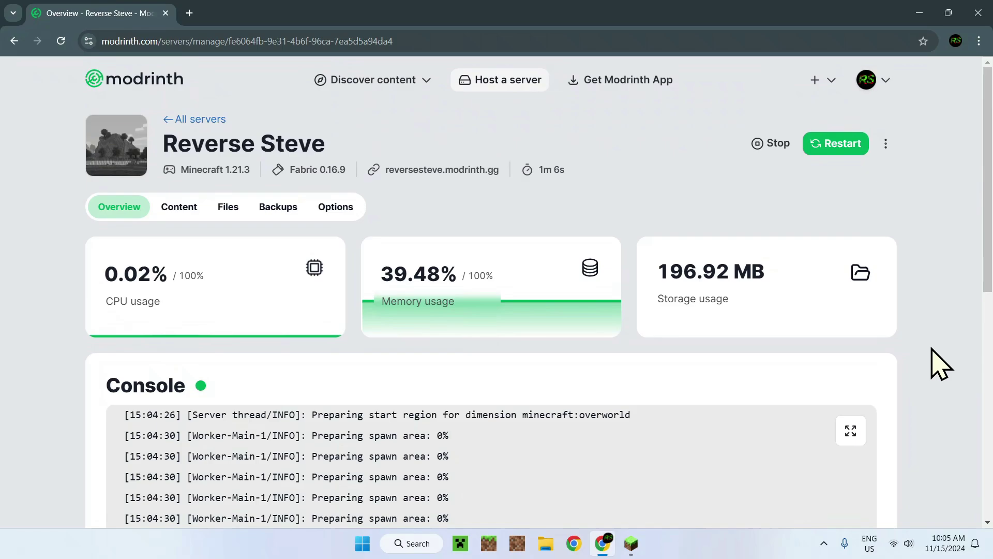
Step: Copy the reversesteve.modrinth.gg subdomain and bring Minecraft's multiplayer screen back to the front
left_click(428, 170)
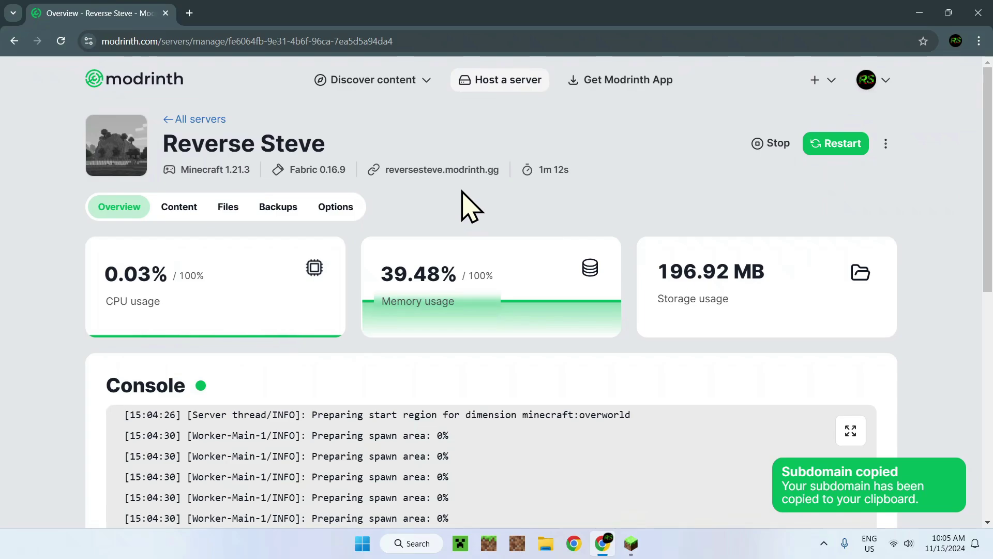
left_click(632, 543)
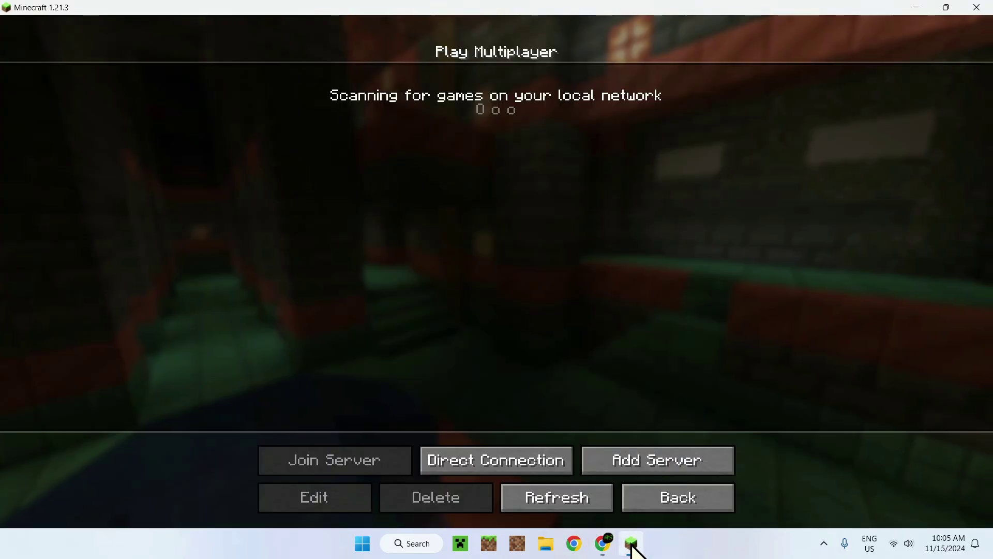
Step: Add reversesteve.modrinth.gg to the server list as Minecraft Server and join it
left_click(659, 482)
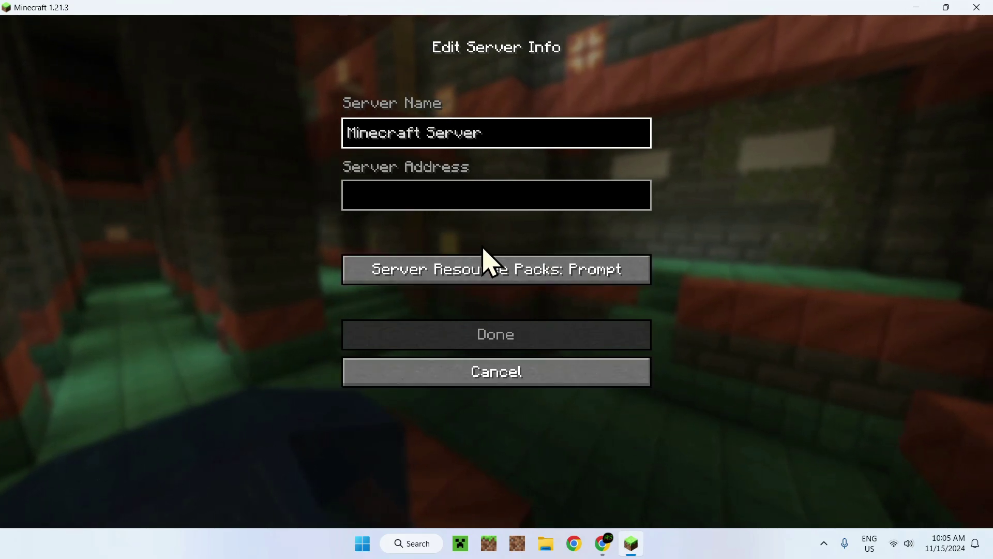
left_click(440, 203)
key("ctrl+v")
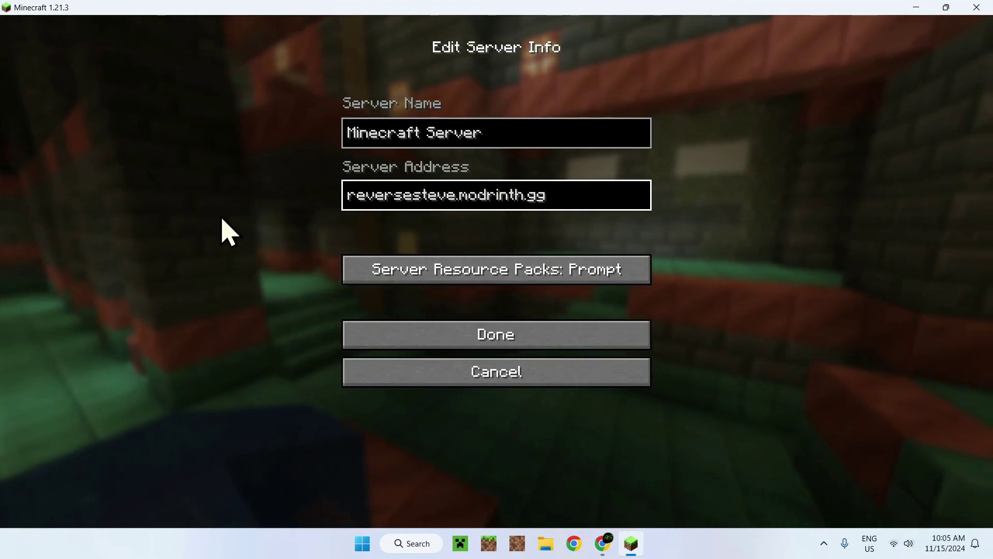
left_click(377, 359)
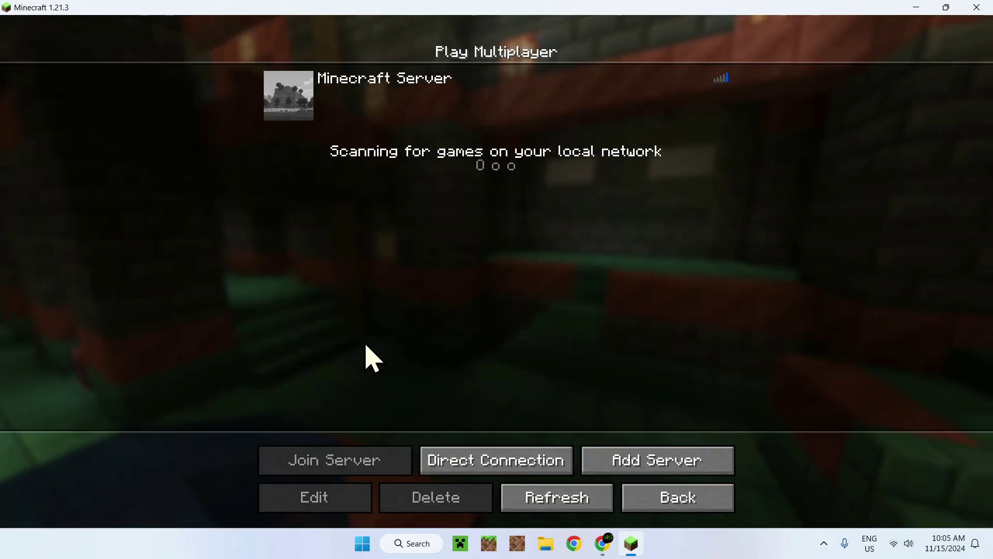
mouse_move(680, 118)
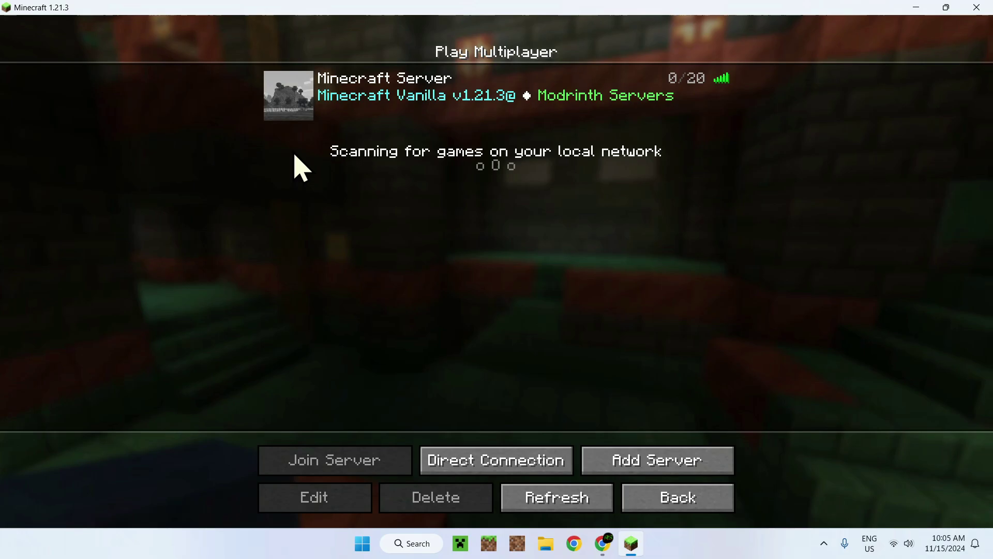
left_click(301, 101)
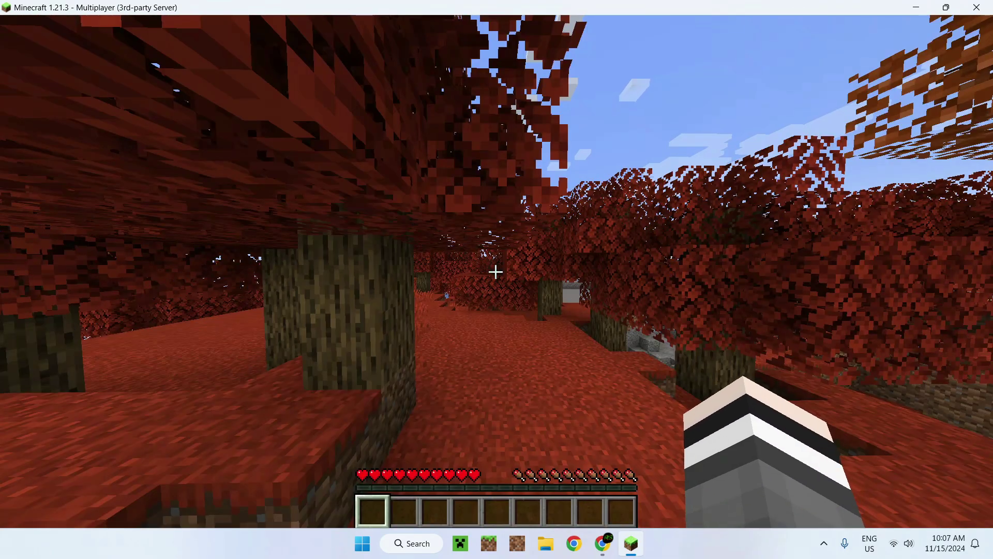
Step: Walk through the red forest toward the water and up to a tree trunk
key("w")
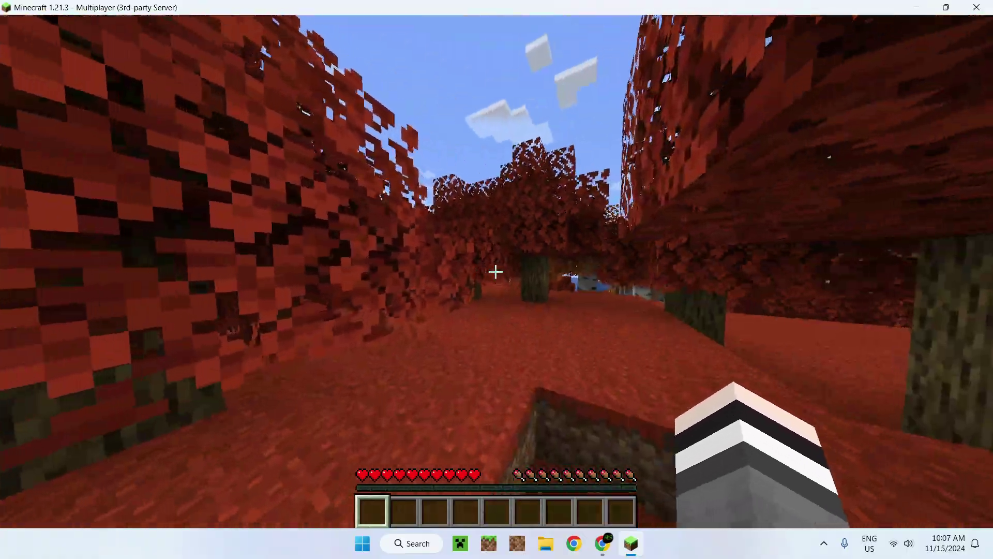
key("w")
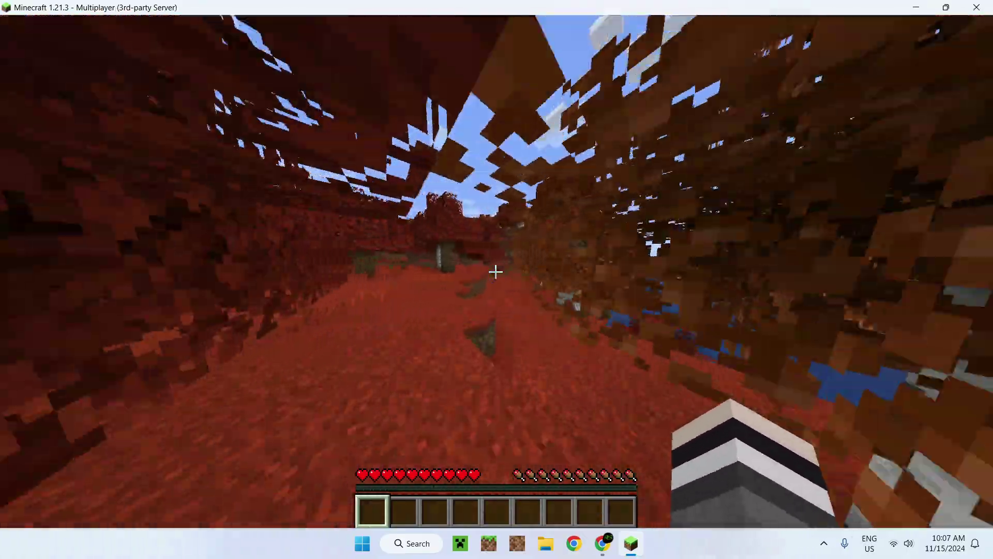
key("w")
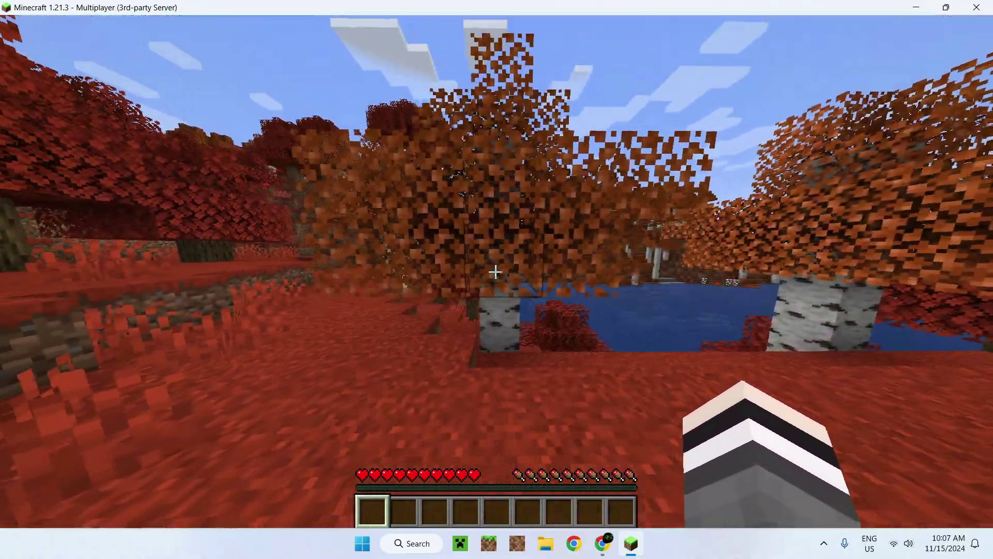
key("w")
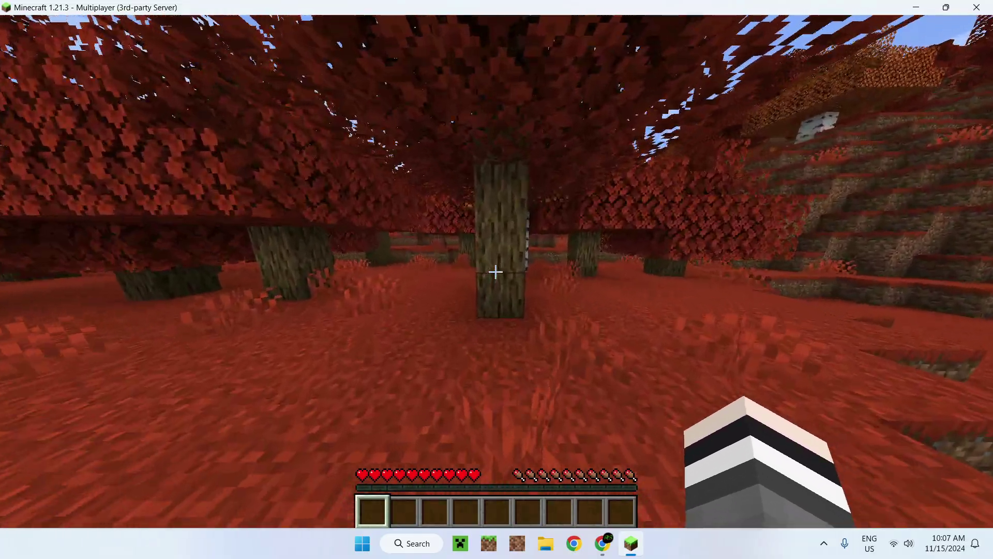
key("w")
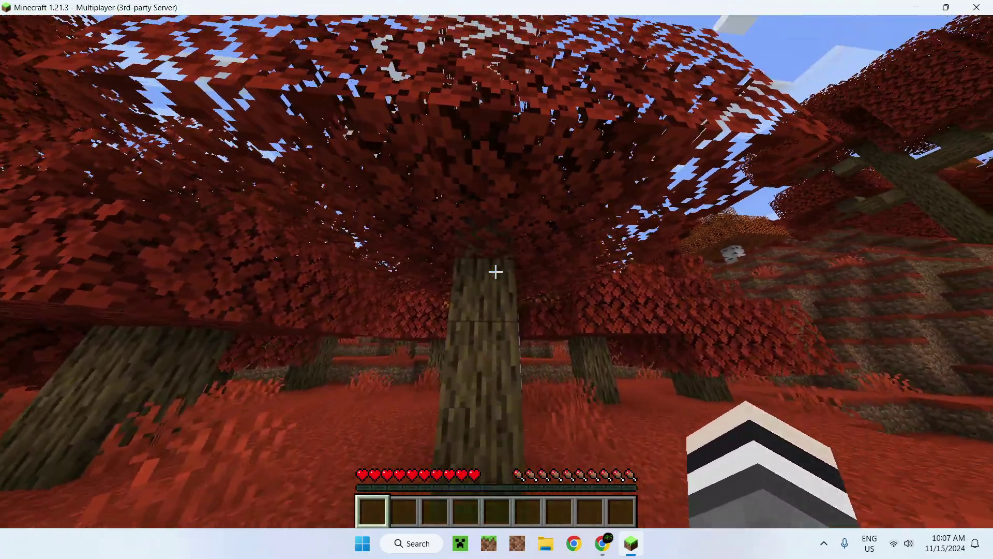
key("w")
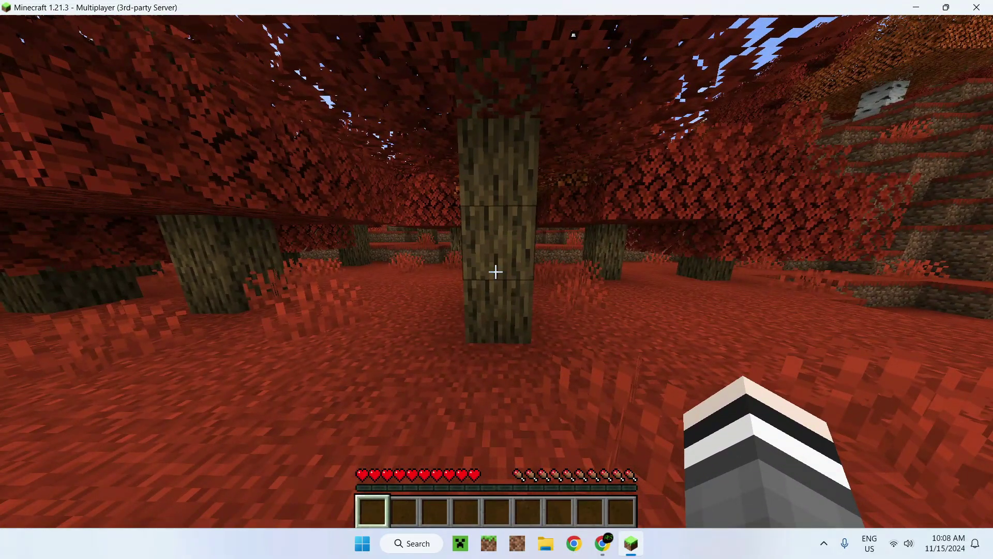
Step: Switch to creative mode, put an Iron Axe in the hotbar and hold it
type("/gamemode s")
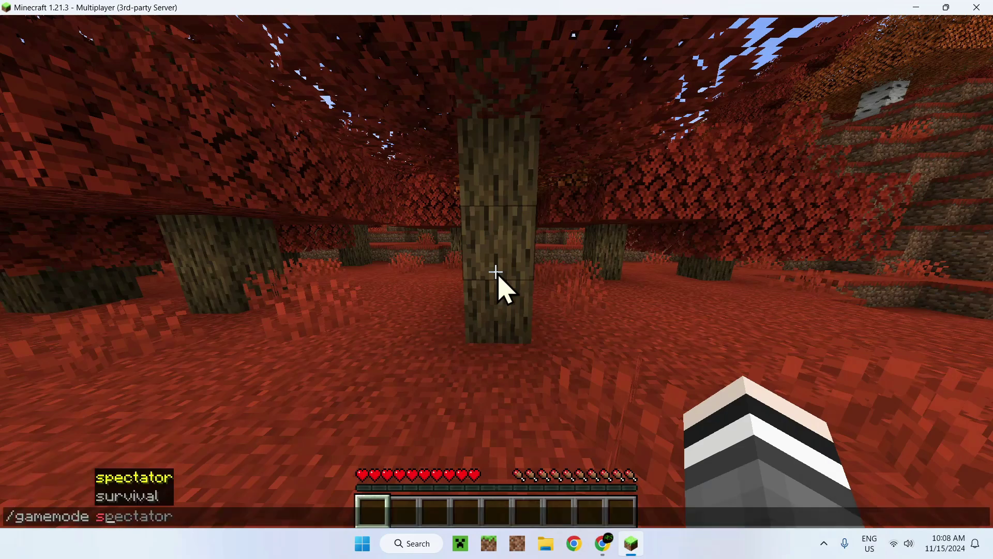
key("BackSpace")
type("creative")
key("Return")
key("e")
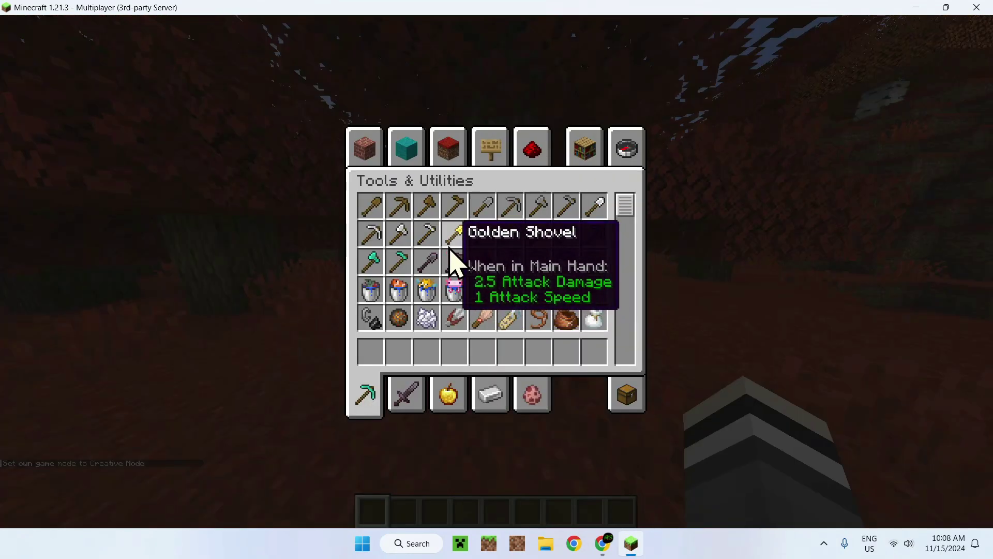
left_click(399, 262)
left_click(399, 352)
key("e")
key("2")
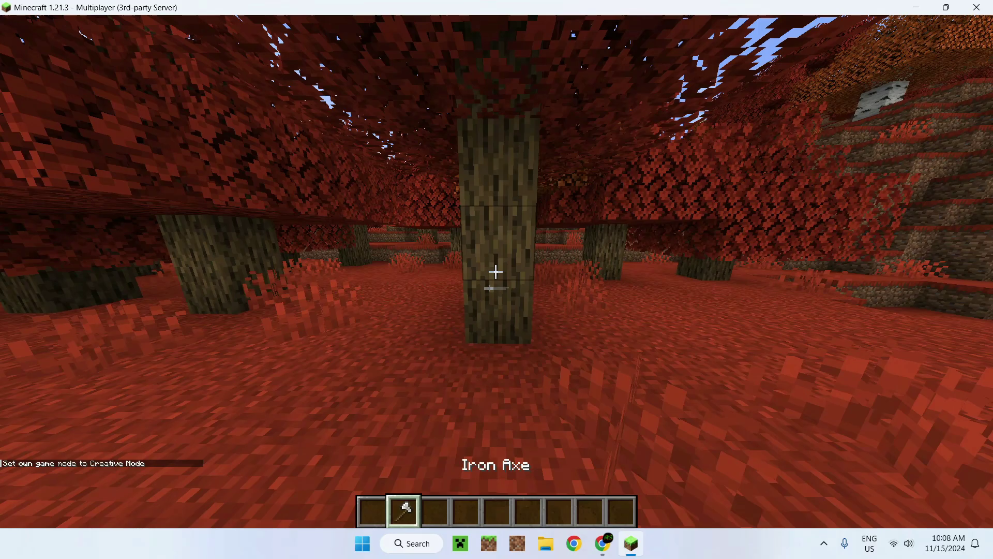
Step: Switch back to survival mode with /gamemode survival
key("slash")
type("gamemode spectator")
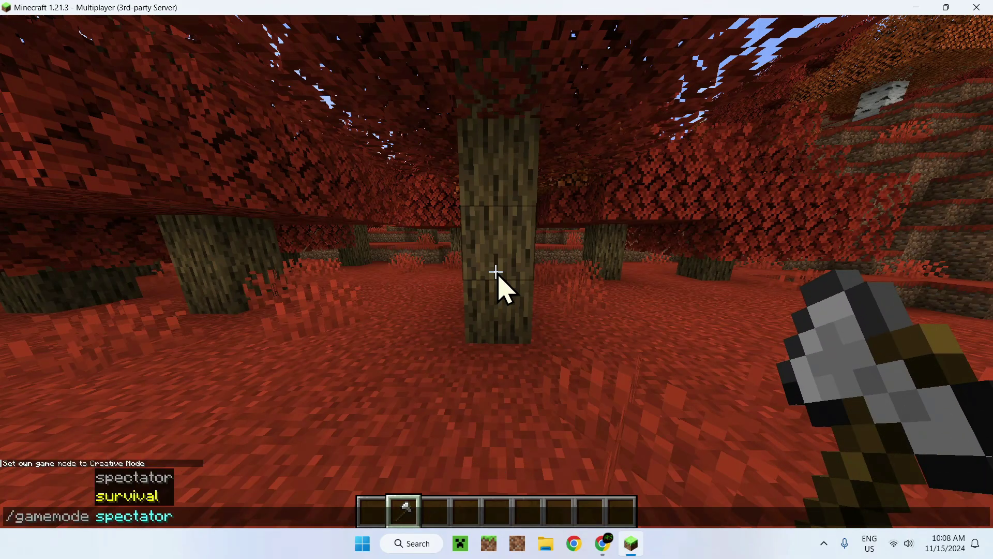
key("Tab")
key("Return")
Step: Fell the dark-barked tree with one axe break, then fell a birch by the pond
left_click(495, 272)
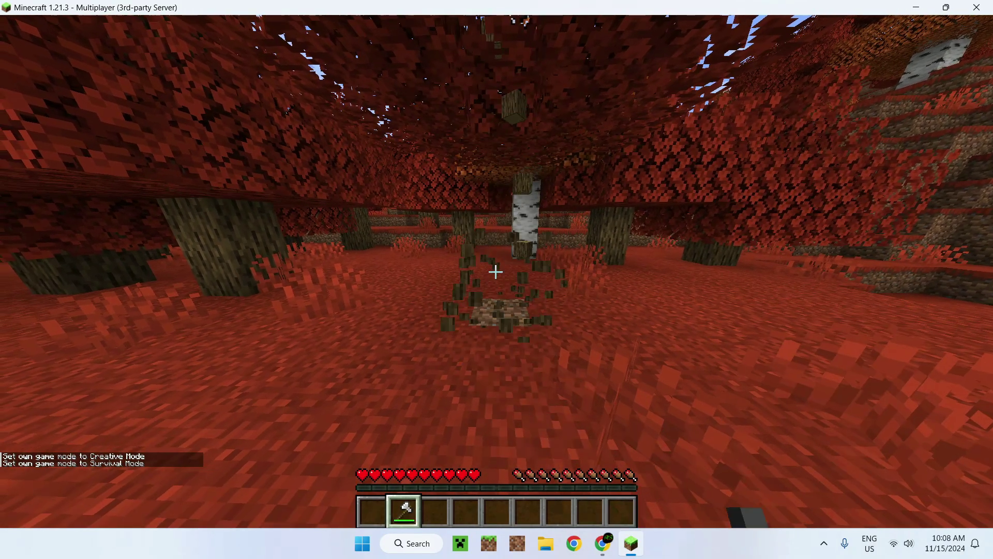
key("s")
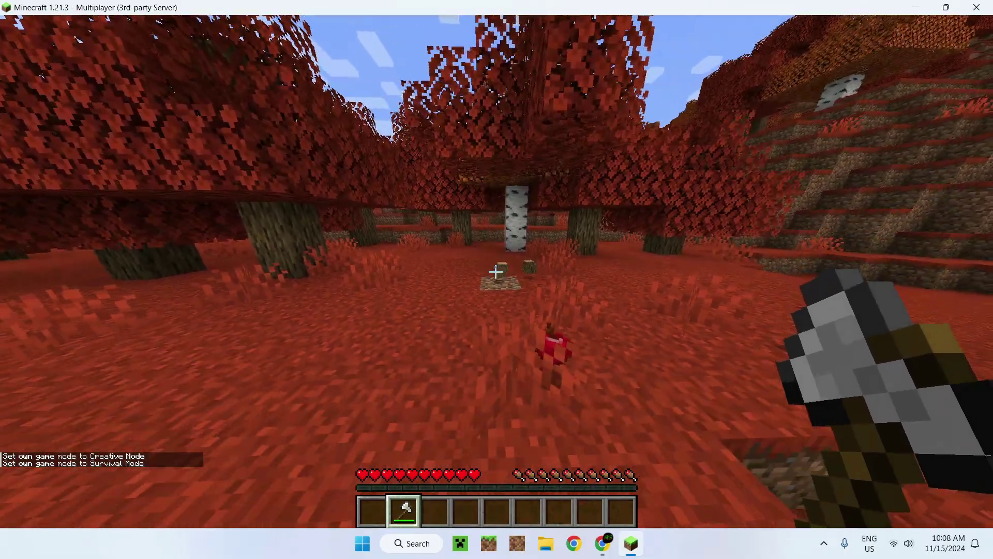
key("w")
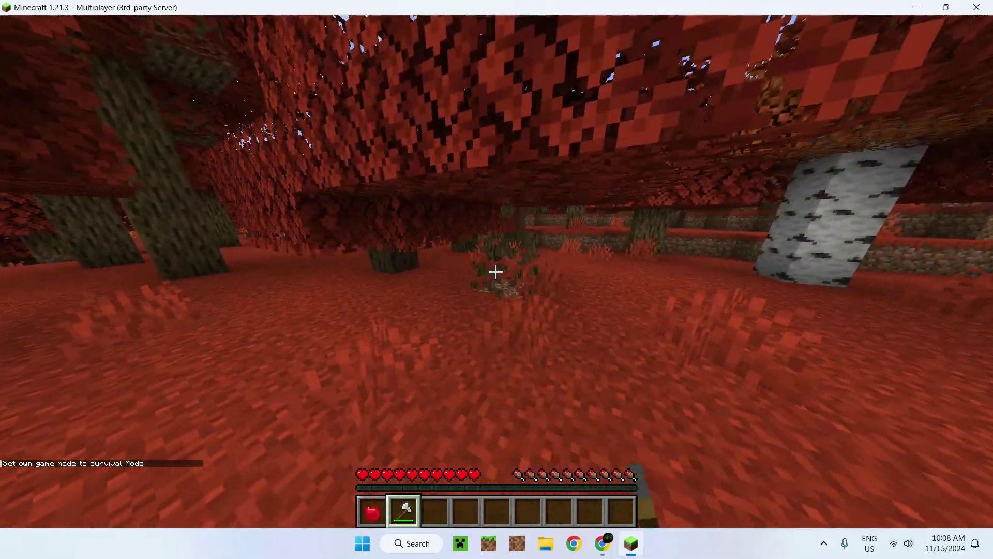
key("w")
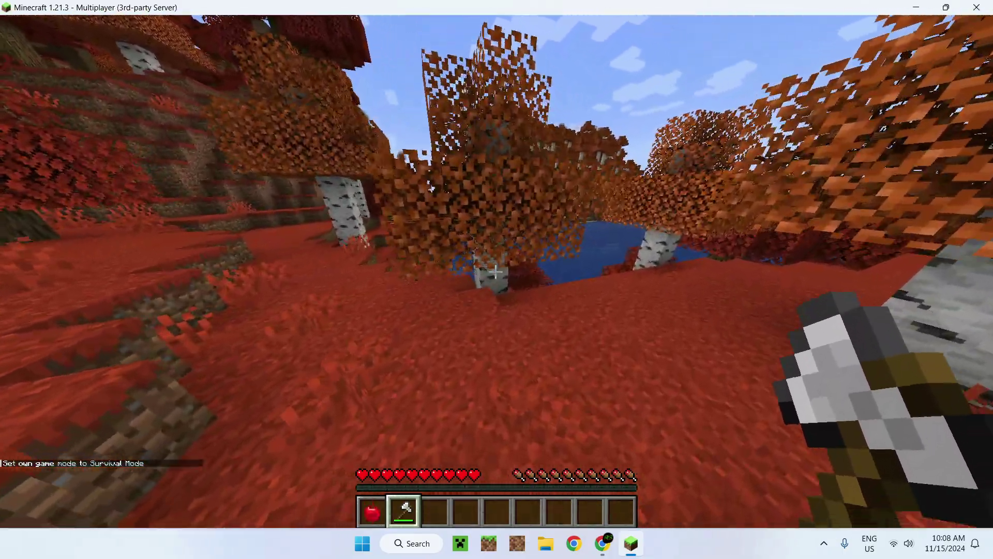
key("w")
left_click_drag(495, 271, 496, 272)
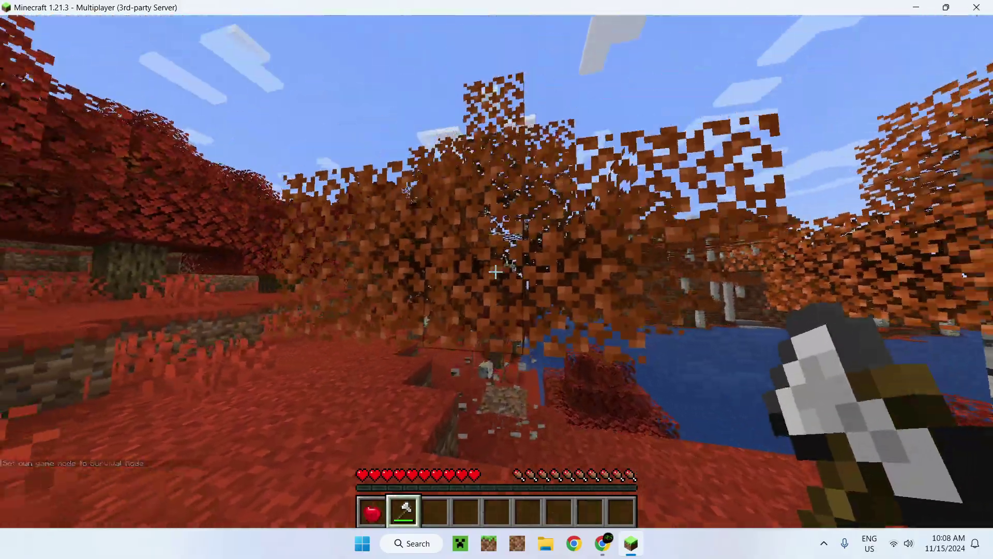
Step: Select the birch logs, walk back toward the slopes and open the game menu
key("3")
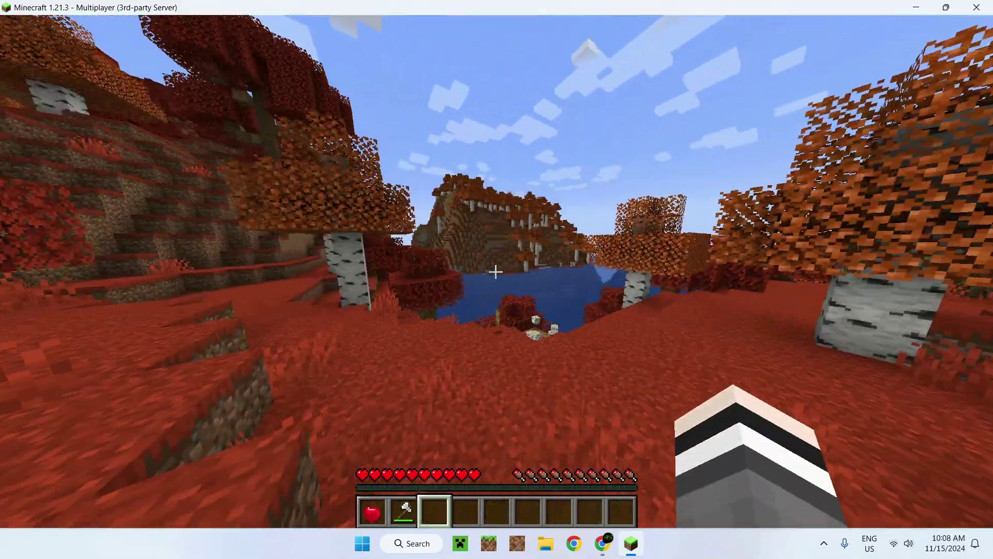
key("w")
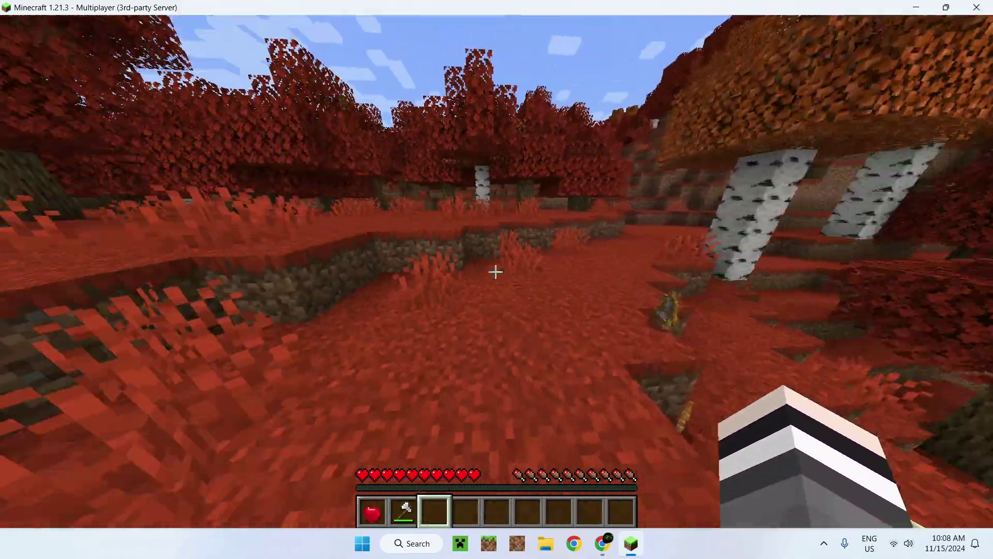
key("w")
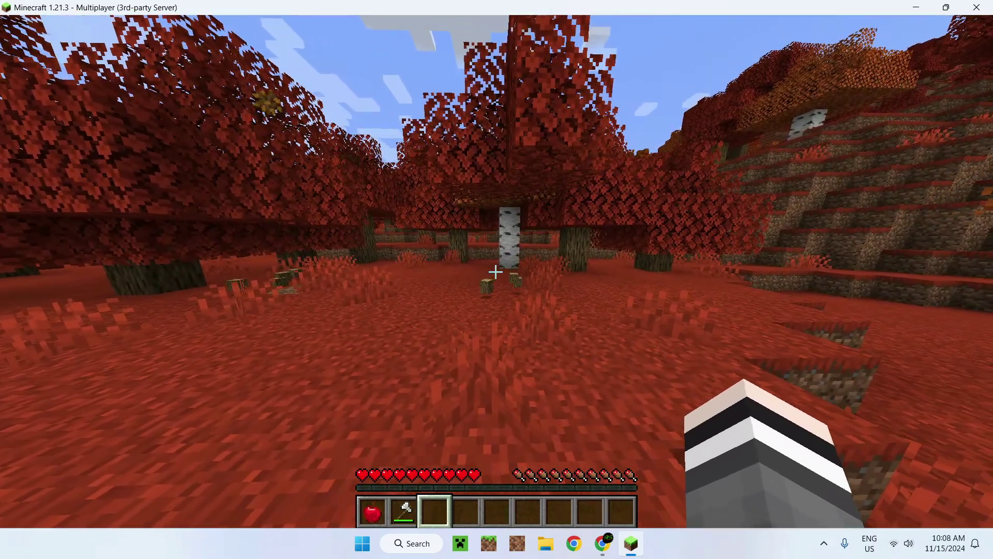
key("Escape")
Step: Disconnect from the server, then rejoin Minecraft Server from the multiplayer list
left_click(496, 319)
key("Escape")
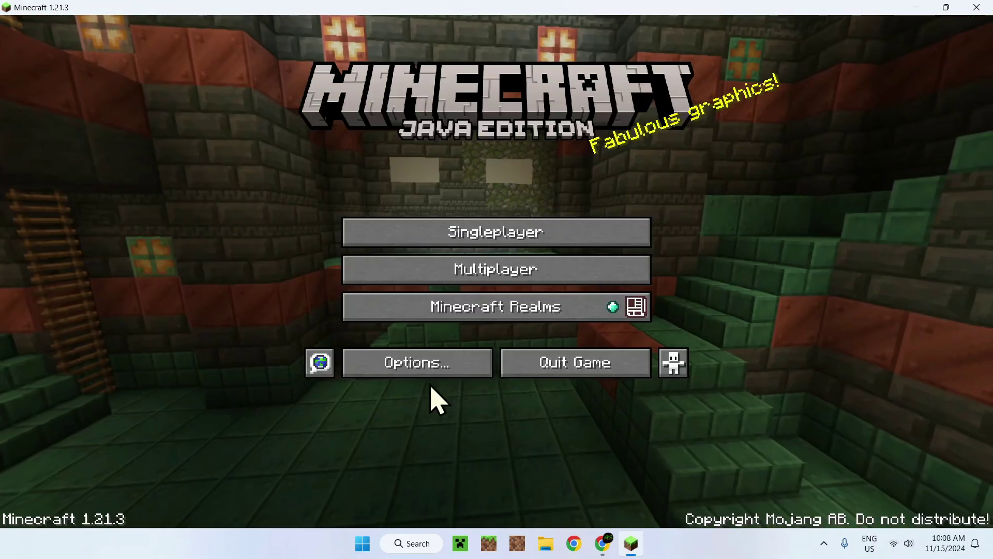
left_click(361, 275)
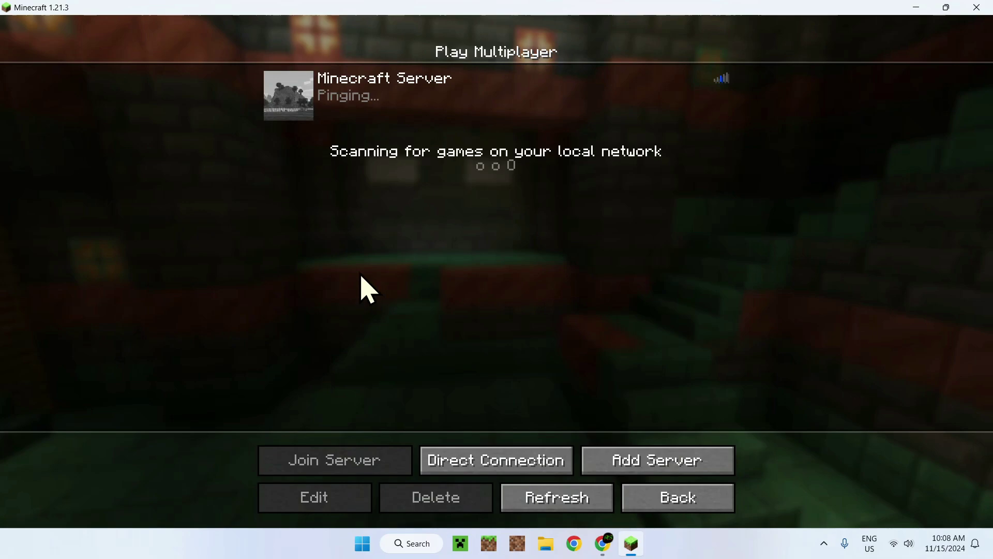
left_click(294, 106)
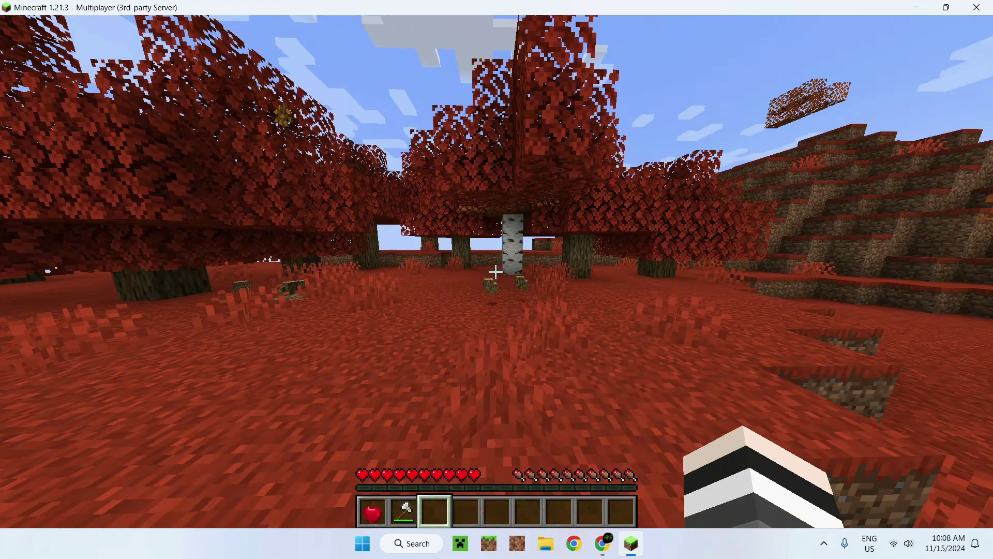
Step: Fell another birch with the Iron Axe, drop a stick, and switch to third-person view
key("2")
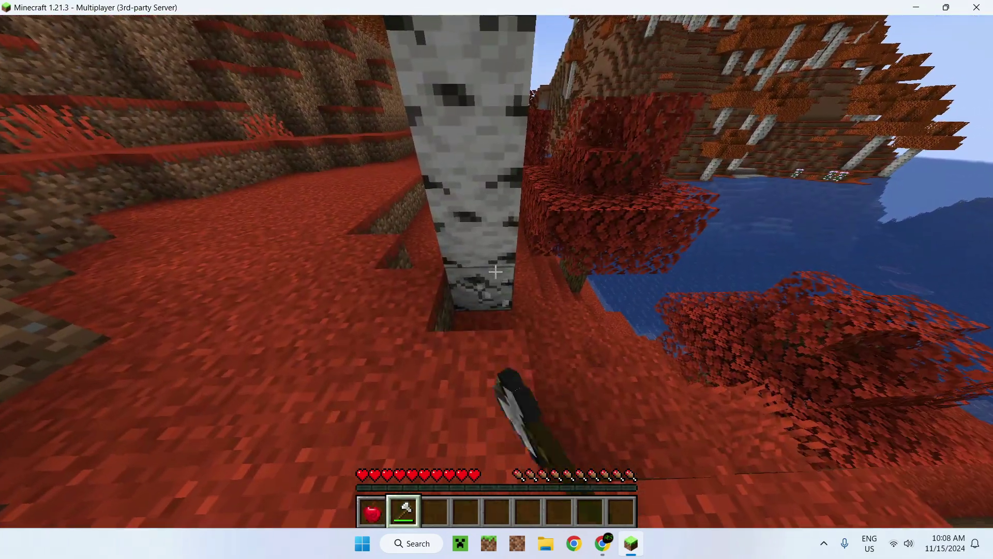
left_click(496, 272)
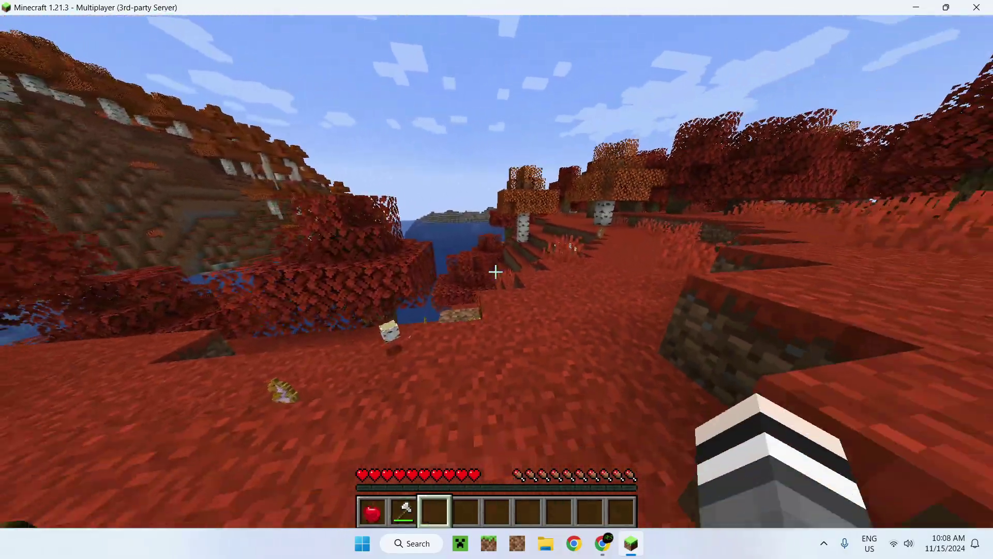
key("3")
key("q")
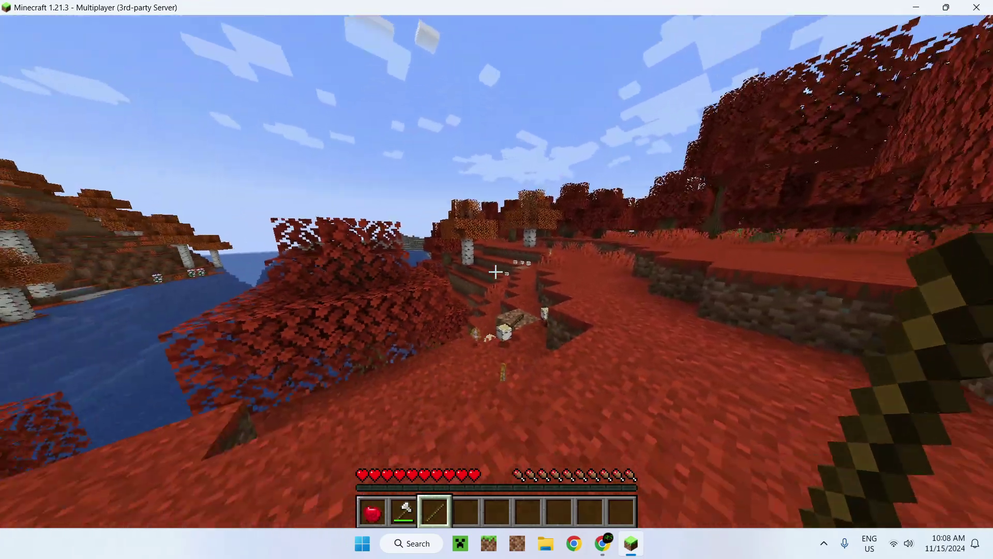
key("4")
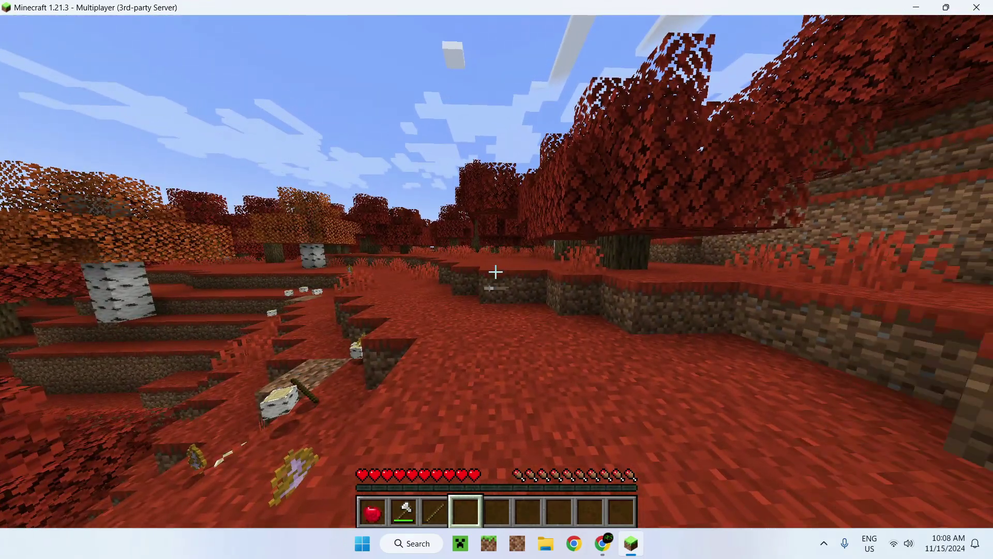
key("F5")
key("F5")
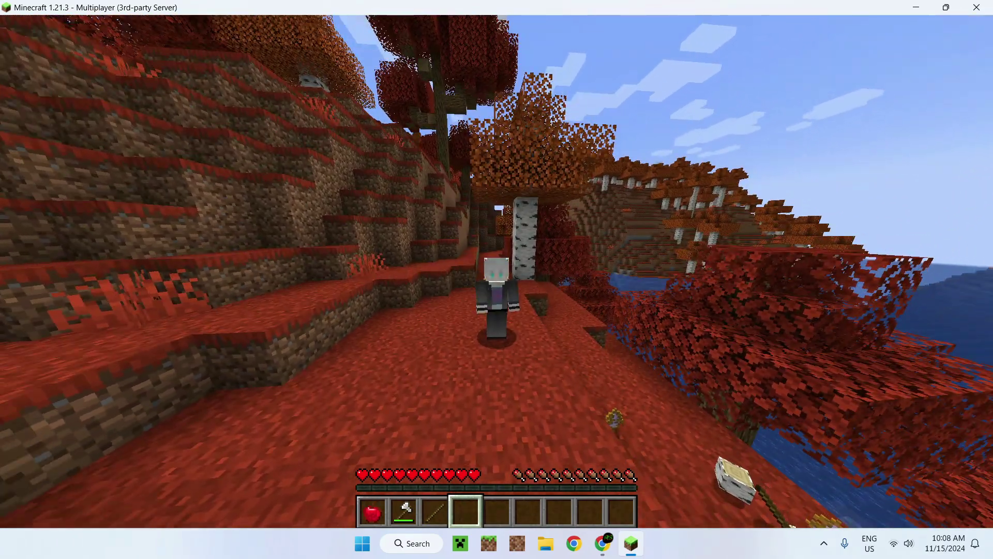